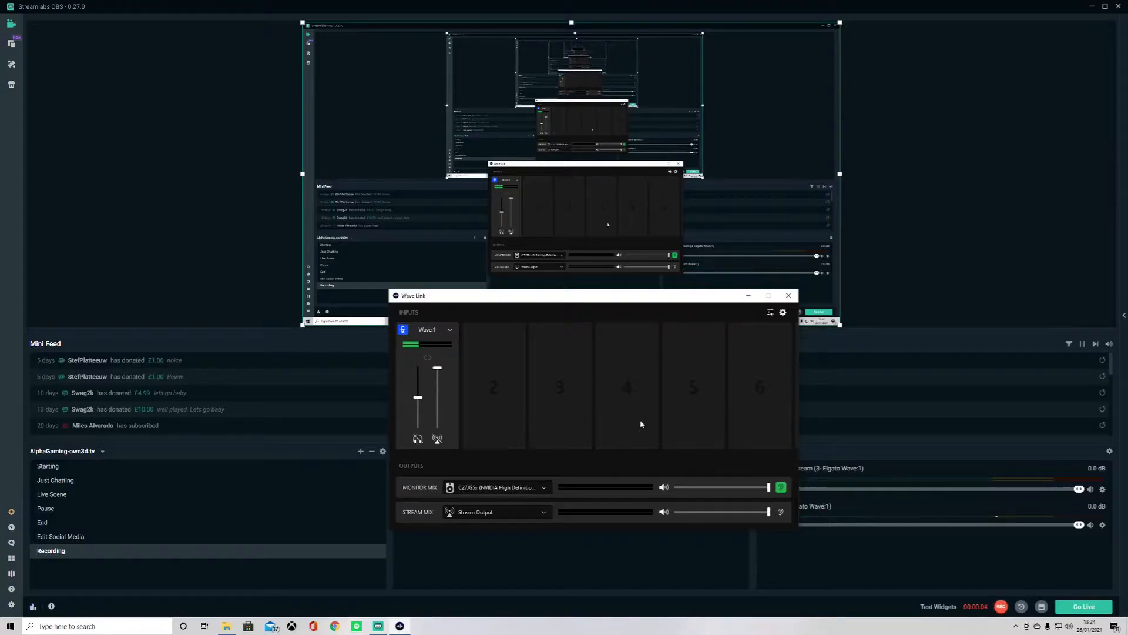
# - Open the Wave:1 microphone settings and examine the Dial Function choices
pyautogui.moveTo(472, 330)
pyautogui.moveTo(437, 384)
pyautogui.click(452, 332)
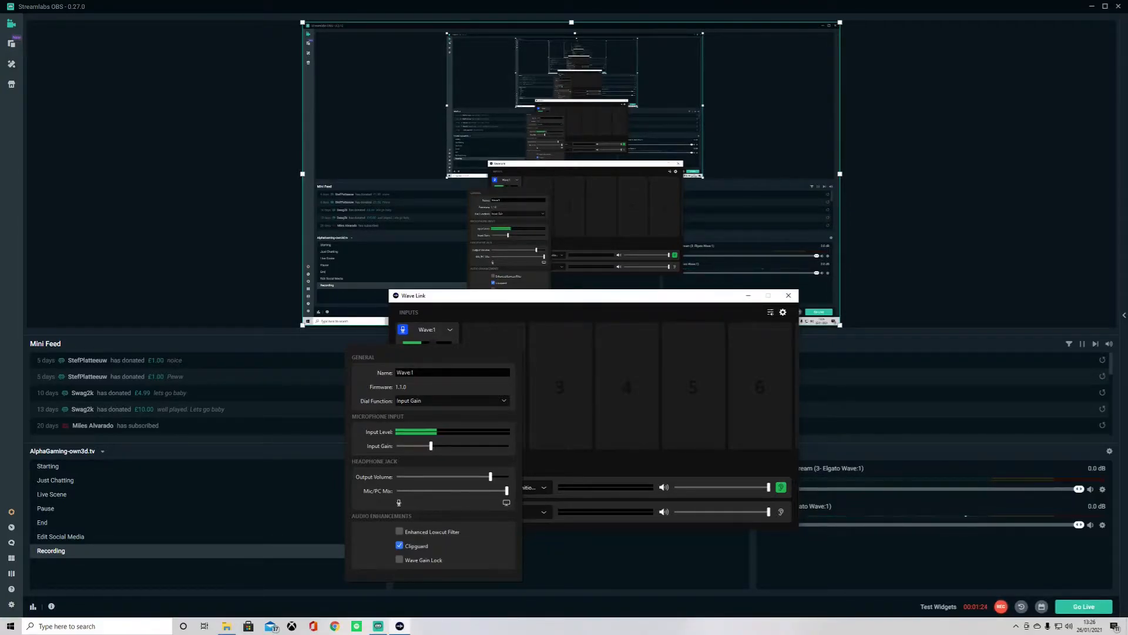
pyautogui.click(425, 402)
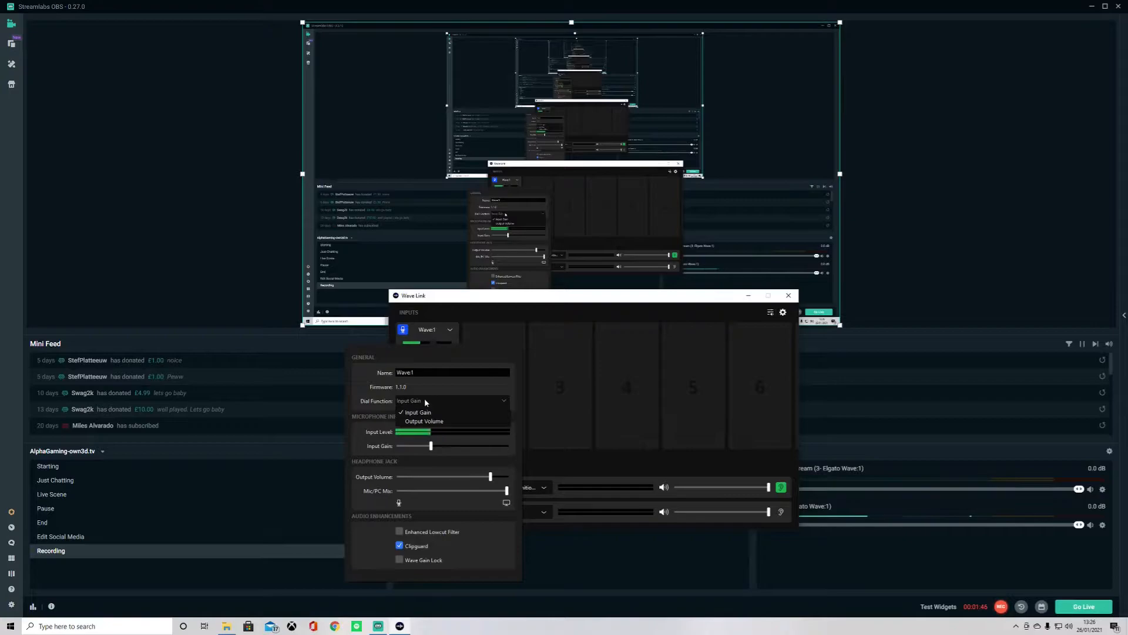
pyautogui.click(436, 390)
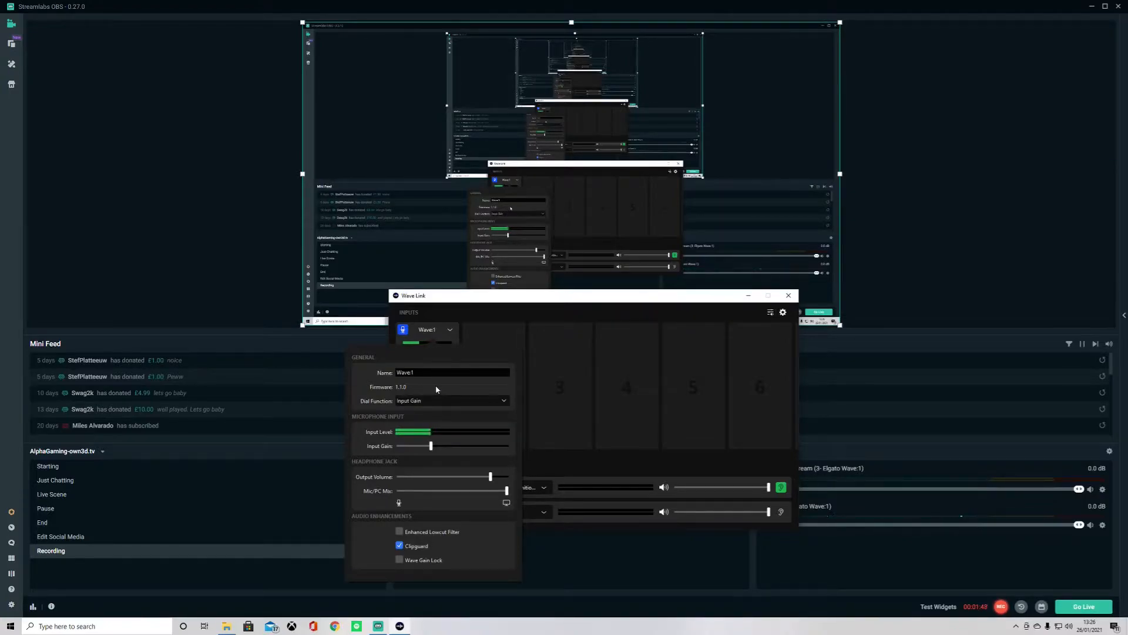
pyautogui.click(433, 403)
pyautogui.click(425, 421)
pyautogui.click(432, 403)
pyautogui.click(428, 412)
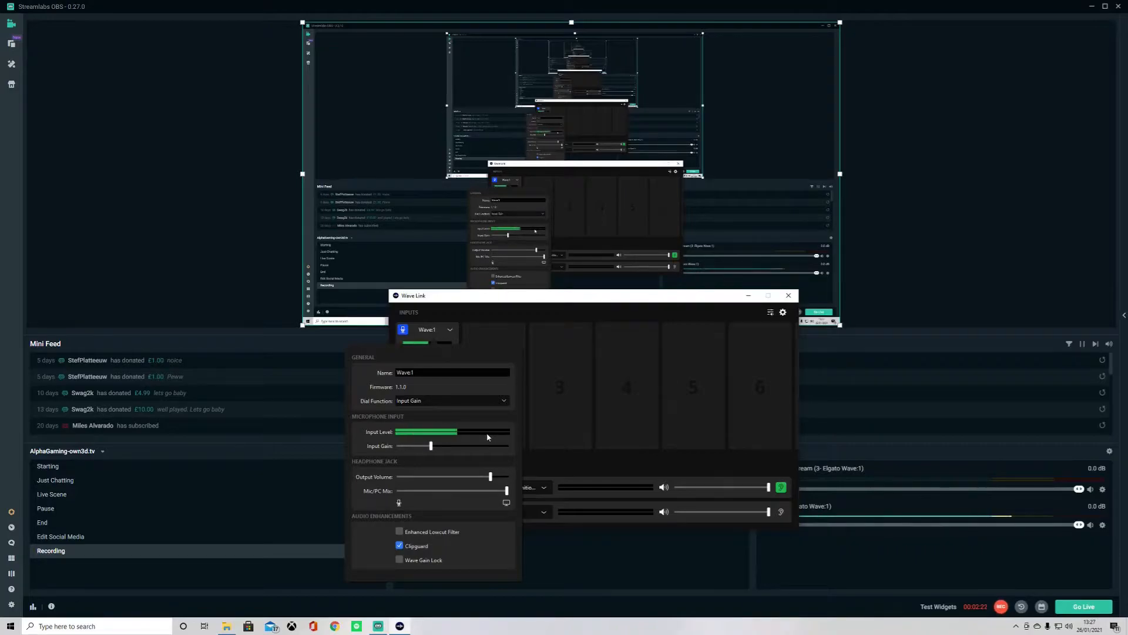
# - Raise the headphone output volume to maximum and set the Mic/PC Mix slider to about the middle
pyautogui.moveTo(431, 449)
pyautogui.moveTo(507, 476)
pyautogui.mouseDown()
pyautogui.moveTo(383, 476)
pyautogui.moveTo(508, 477)
pyautogui.mouseUp()
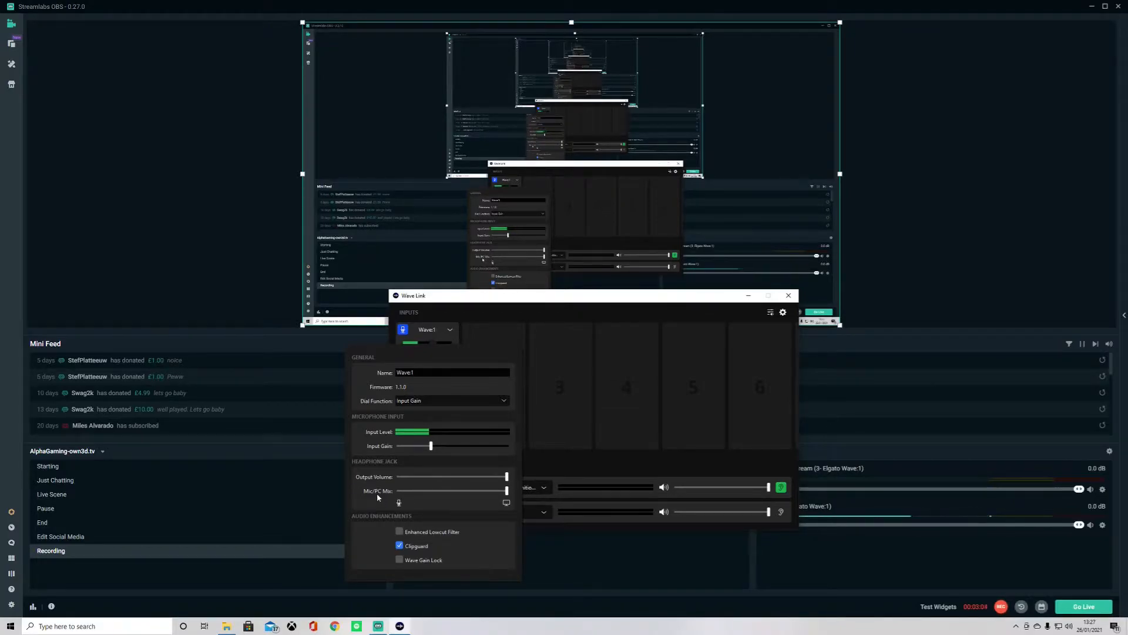
pyautogui.moveTo(507, 491); pyautogui.dragTo(452, 495)
pyautogui.moveTo(451, 532)
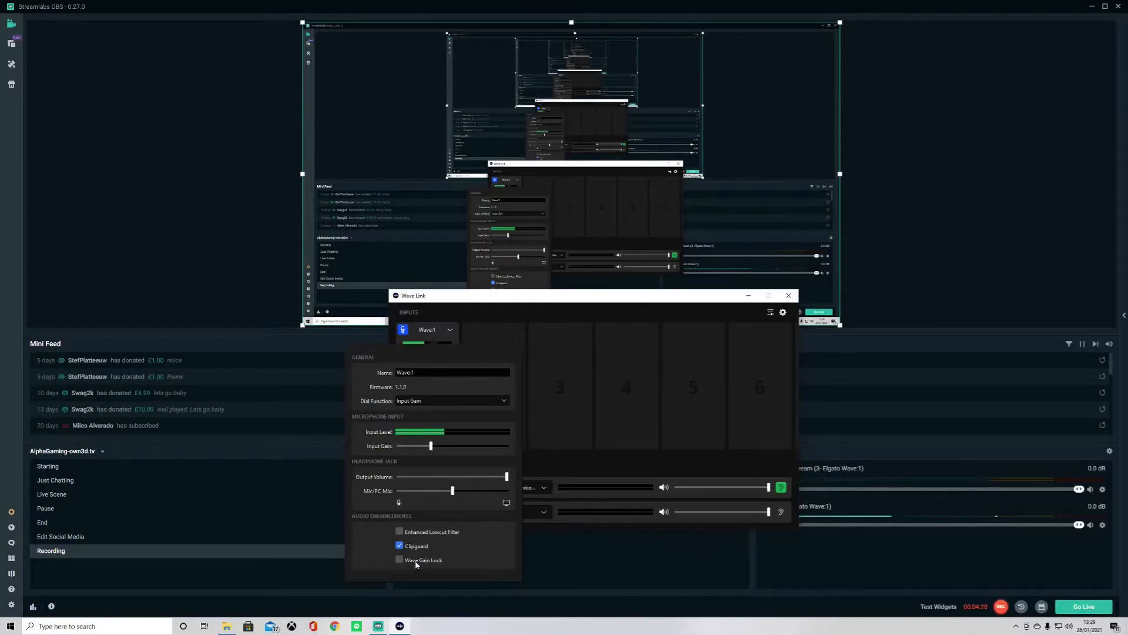
pyautogui.moveTo(415, 564)
pyautogui.click(457, 301)
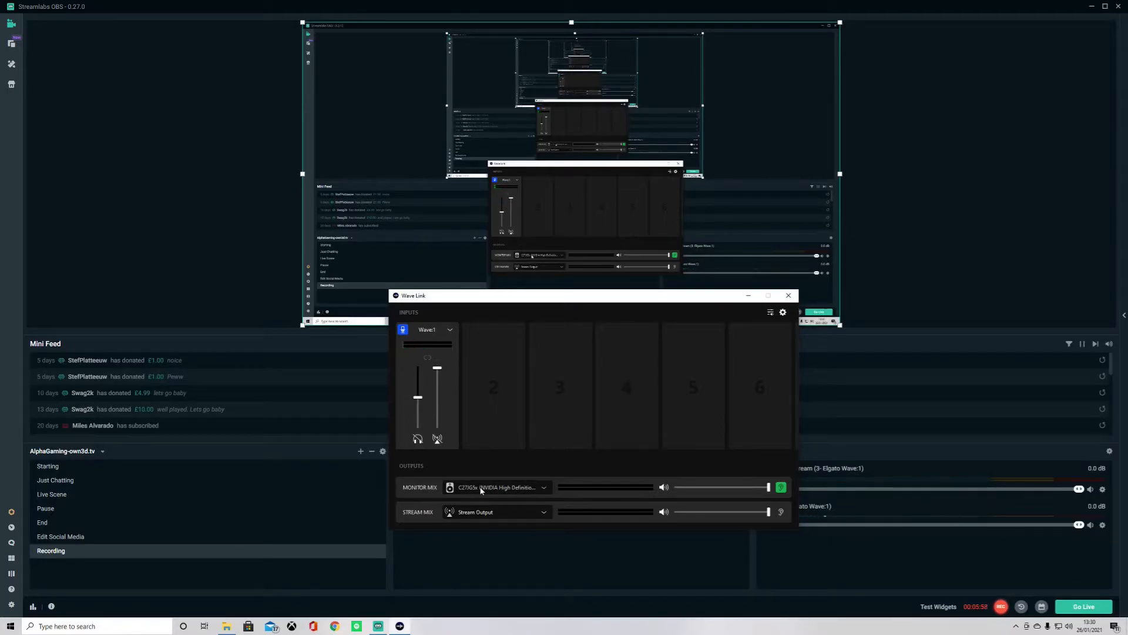
# - Try switching the Monitor Mix output to Headphones (3- Elgato Wave:1), then return it to C27G5x
pyautogui.click(480, 490)
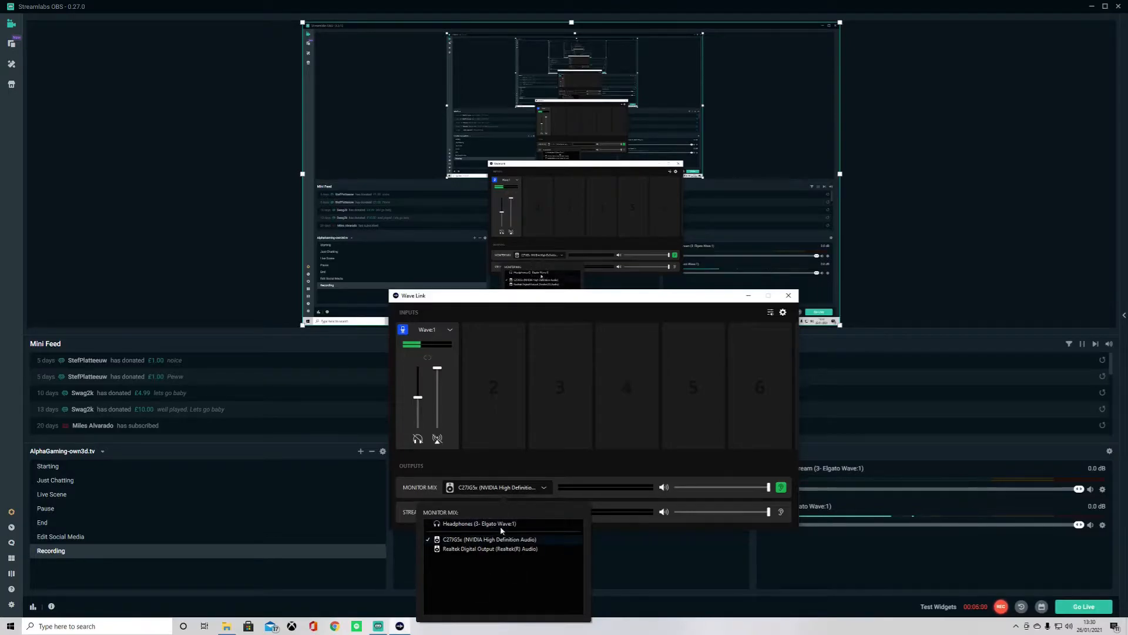
pyautogui.click(483, 523)
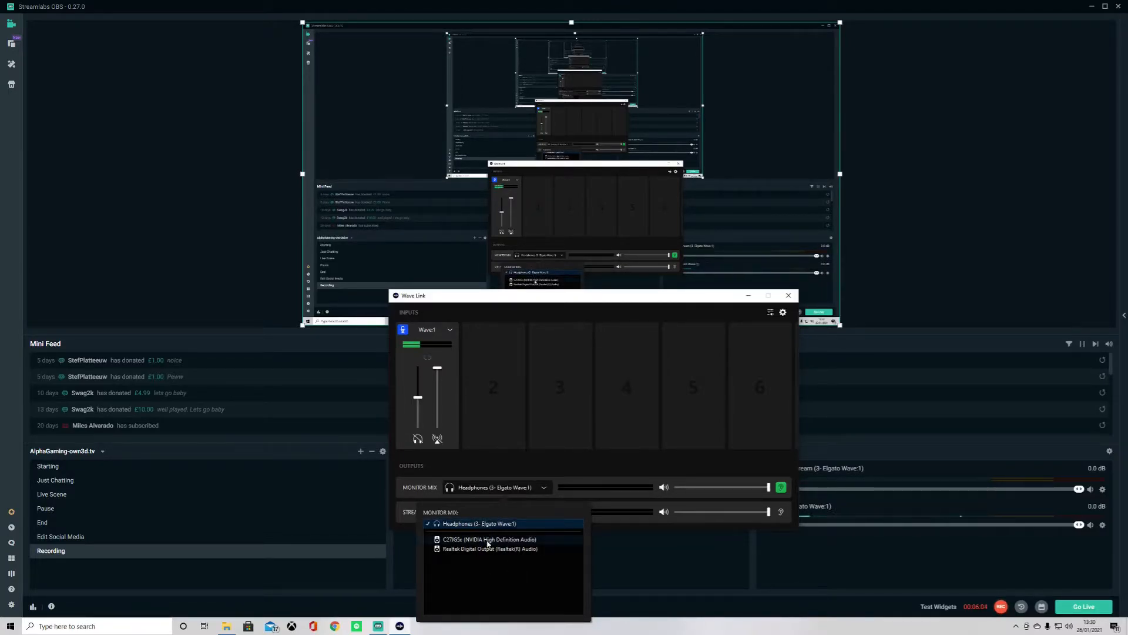
pyautogui.click(487, 541)
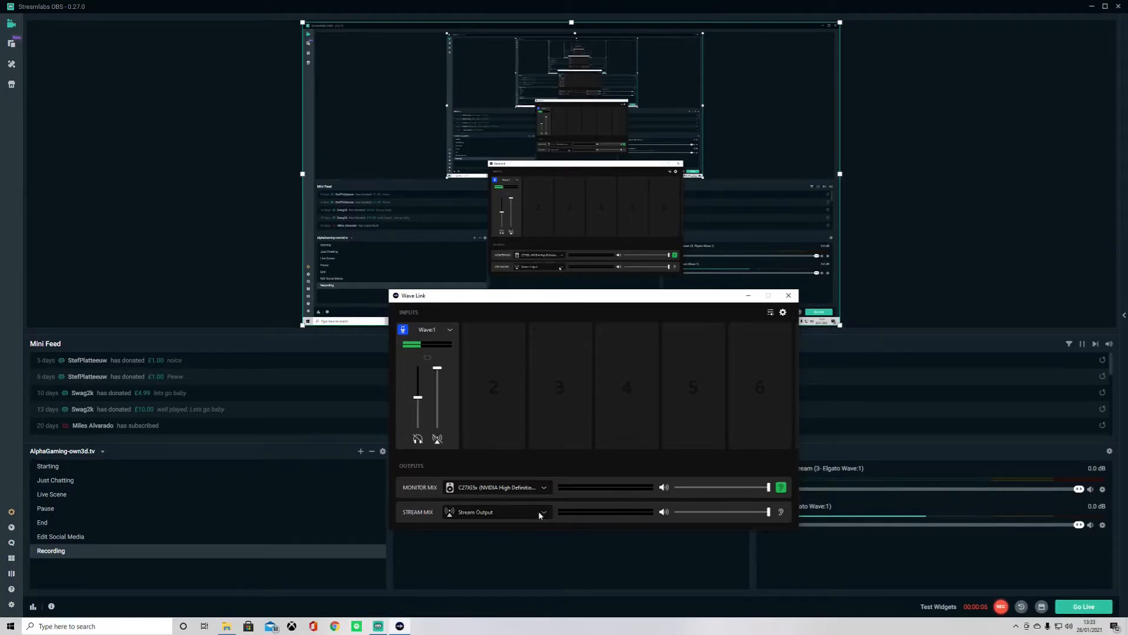
# - Review the Audio device settings in Streamlabs OBS and close the settings
pyautogui.moveTo(538, 510)
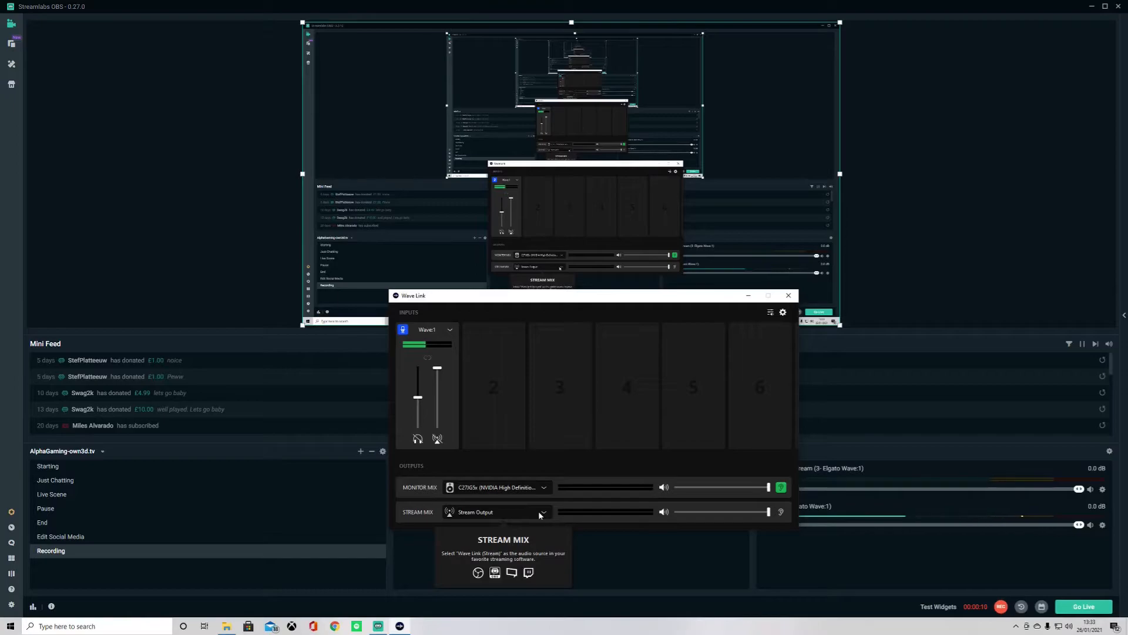
pyautogui.click(9, 609)
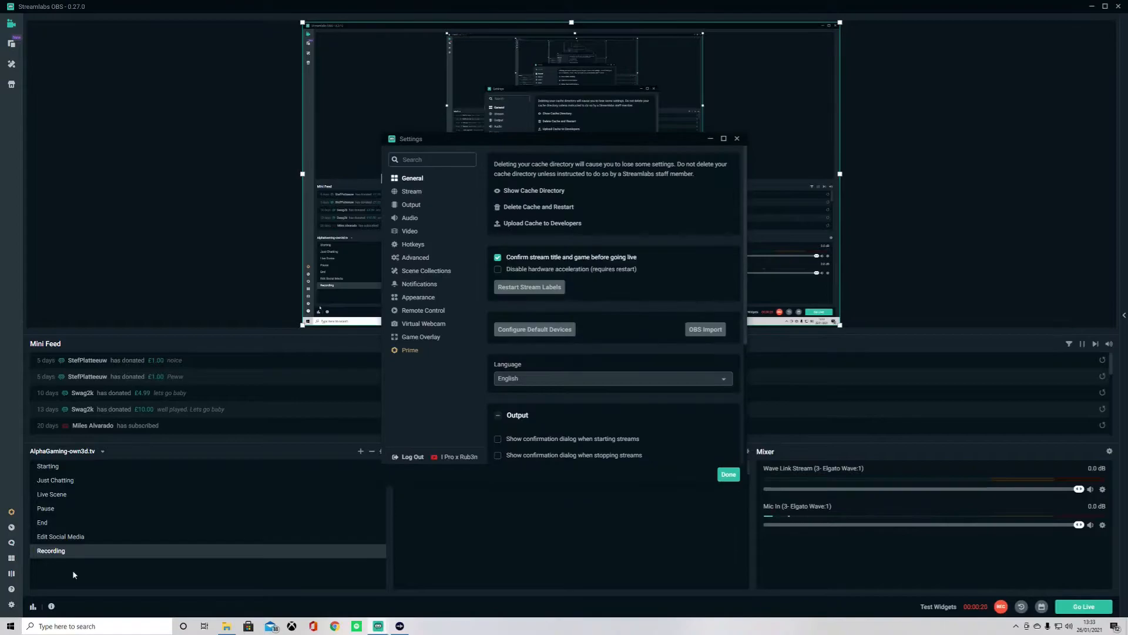
pyautogui.click(406, 219)
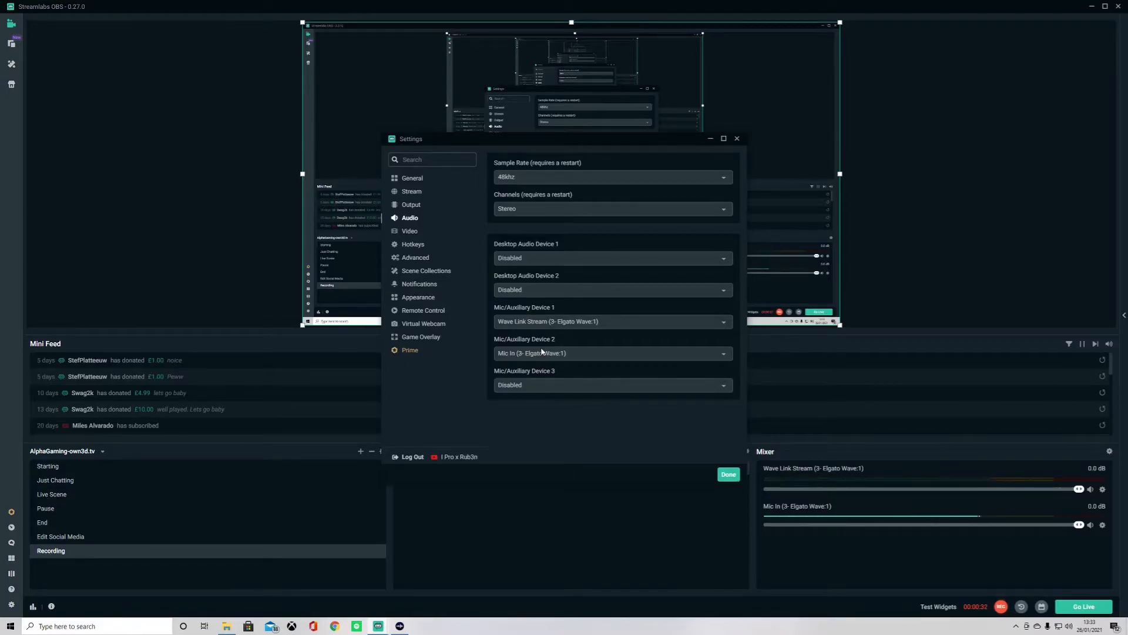
pyautogui.click(725, 475)
# - Return to Wave Link, dismiss the mail notification, and view the Wave Link Preferences window
pyautogui.click(399, 626)
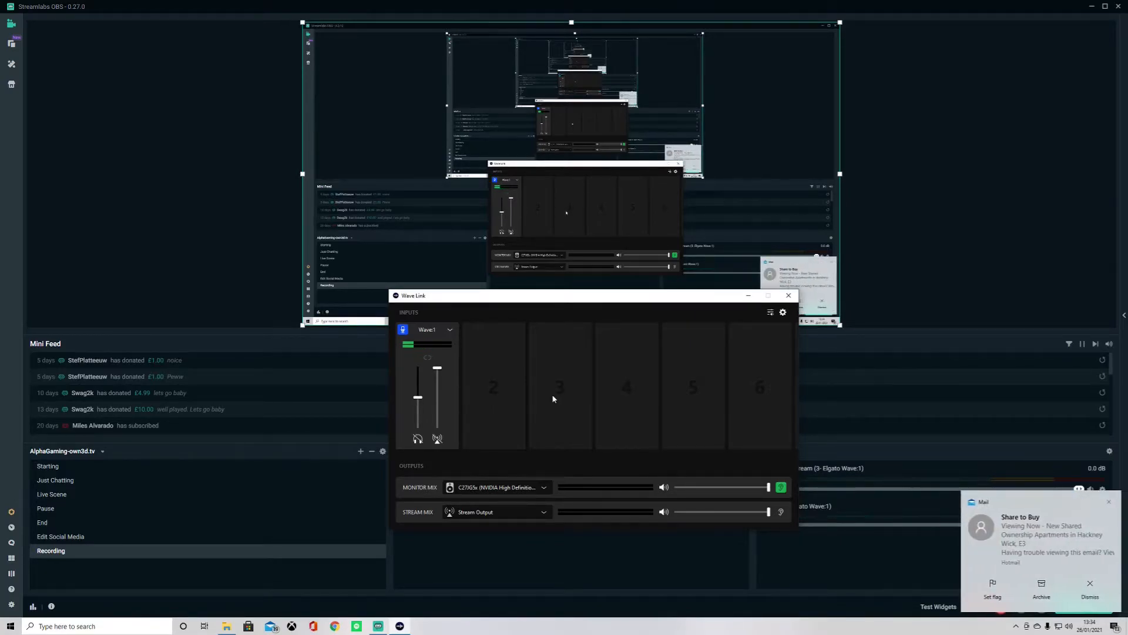
pyautogui.click(1109, 502)
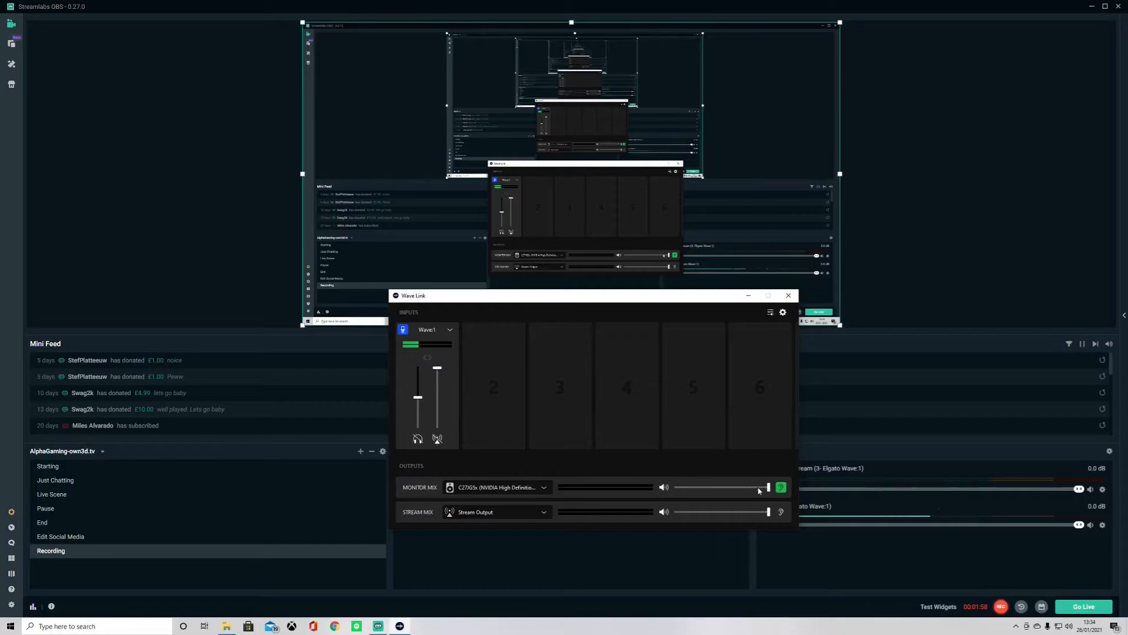
pyautogui.moveTo(760, 515)
pyautogui.click(784, 312)
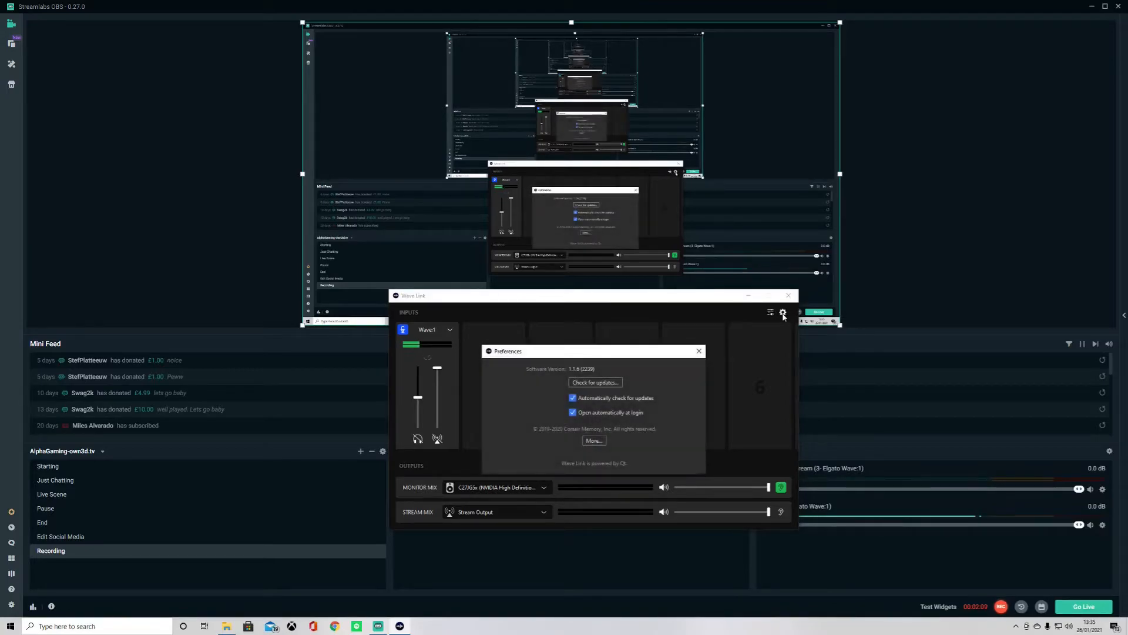
pyautogui.click(697, 351)
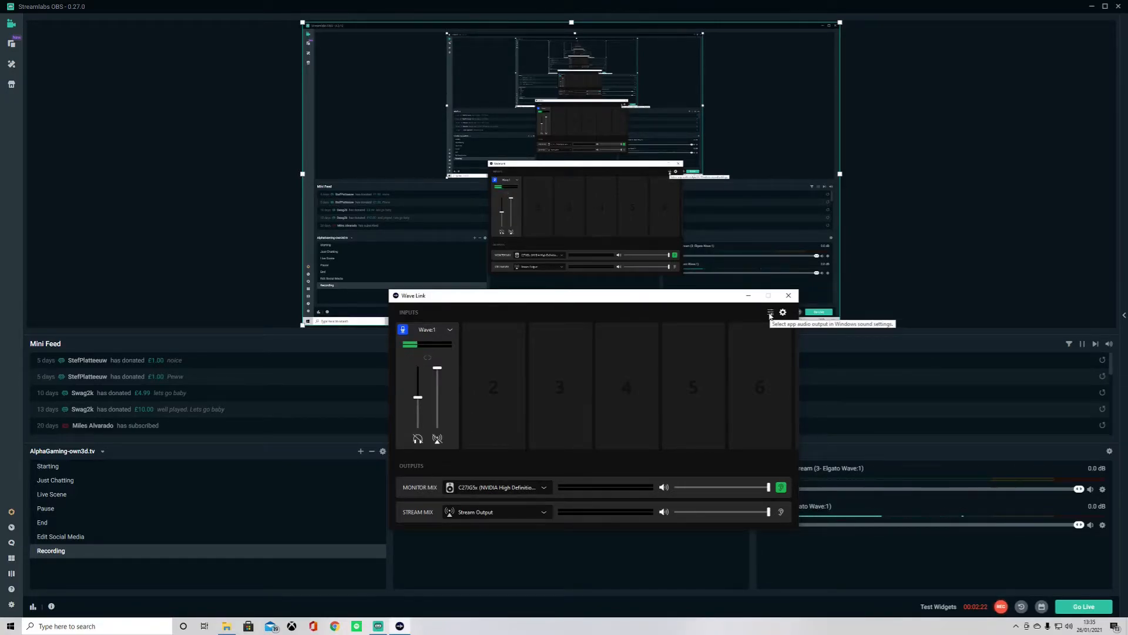
# - Add a System audio input to channel 2
pyautogui.moveTo(421, 419)
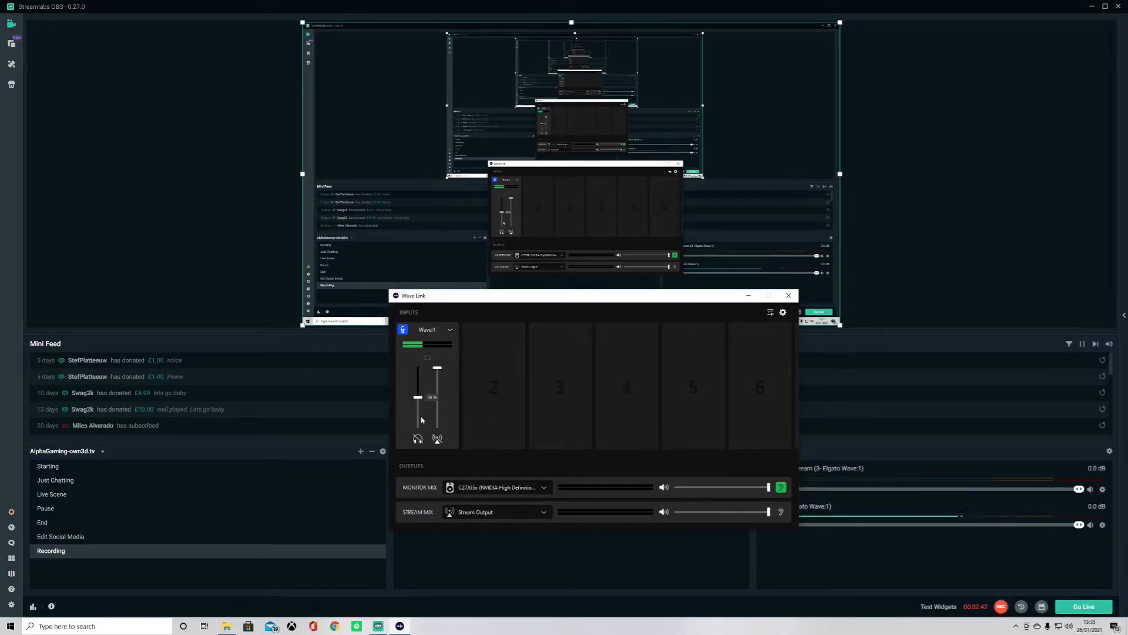
pyautogui.moveTo(495, 386)
pyautogui.click(494, 388)
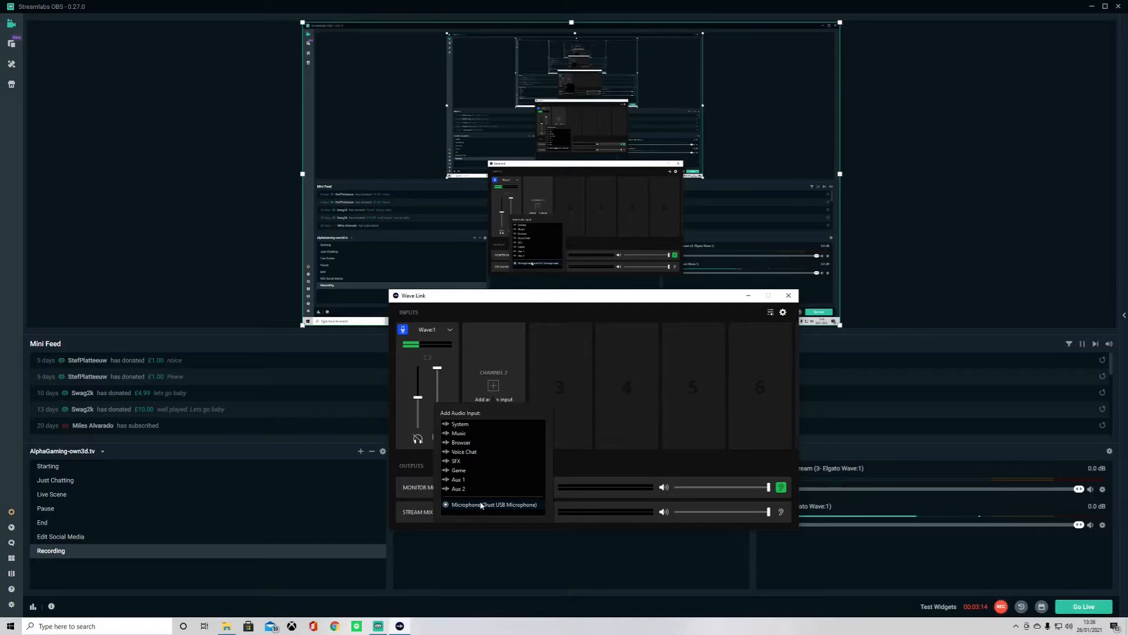
pyautogui.click(466, 429)
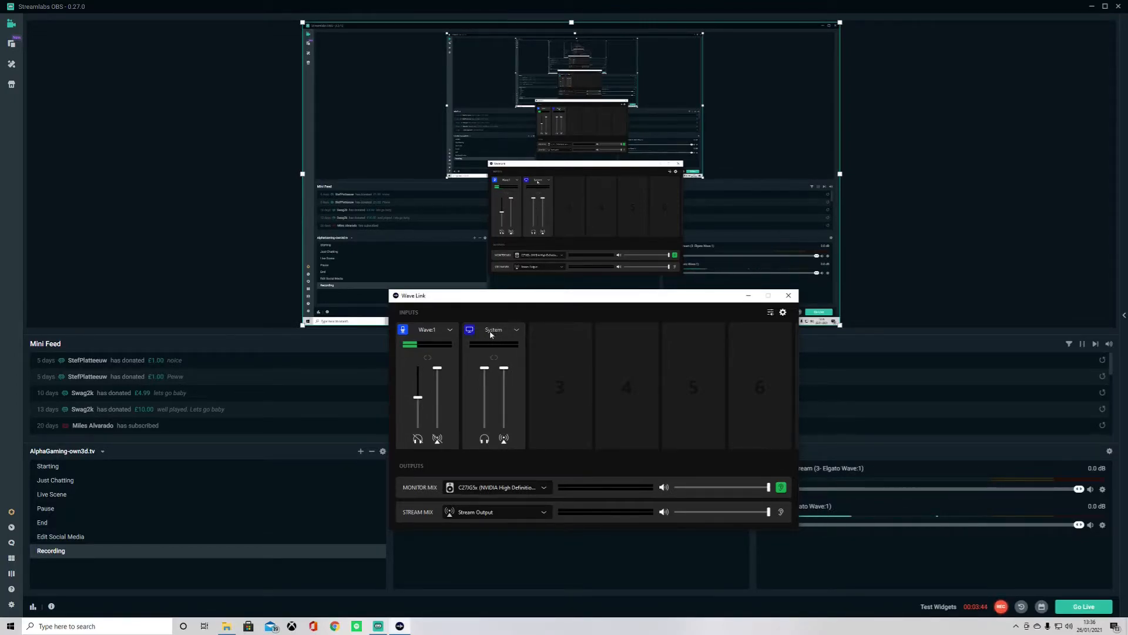
# - Toggle the System channel's stream mute and lower its stream fader to the bottom
pyautogui.click(505, 440)
pyautogui.click(505, 439)
pyautogui.moveTo(504, 372)
pyautogui.moveTo(509, 372)
pyautogui.mouseDown()
pyautogui.moveTo(506, 429)
pyautogui.moveTo(507, 367)
pyautogui.mouseUp()
pyautogui.moveTo(485, 372)
pyautogui.moveTo(484, 371)
pyautogui.mouseDown()
pyautogui.moveTo(486, 388)
pyautogui.moveTo(484, 367)
pyautogui.mouseUp()
pyautogui.moveTo(504, 368); pyautogui.dragTo(484, 384)
pyautogui.moveTo(507, 429)
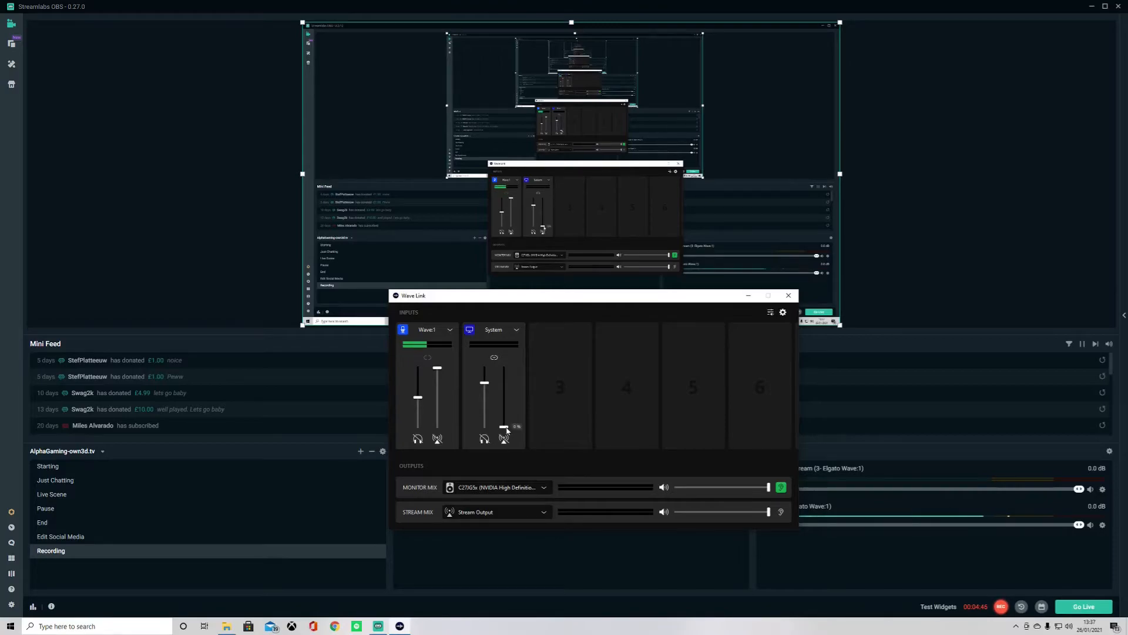
# - Unlink the System channel's faders, keep its monitor level near full and raise its stream level partway
pyautogui.moveTo(507, 431); pyautogui.dragTo(507, 425)
pyautogui.moveTo(504, 428)
pyautogui.mouseDown()
pyautogui.moveTo(509, 412)
pyautogui.moveTo(512, 429)
pyautogui.mouseUp()
pyautogui.click(494, 357)
pyautogui.moveTo(507, 428); pyautogui.dragTo(506, 400)
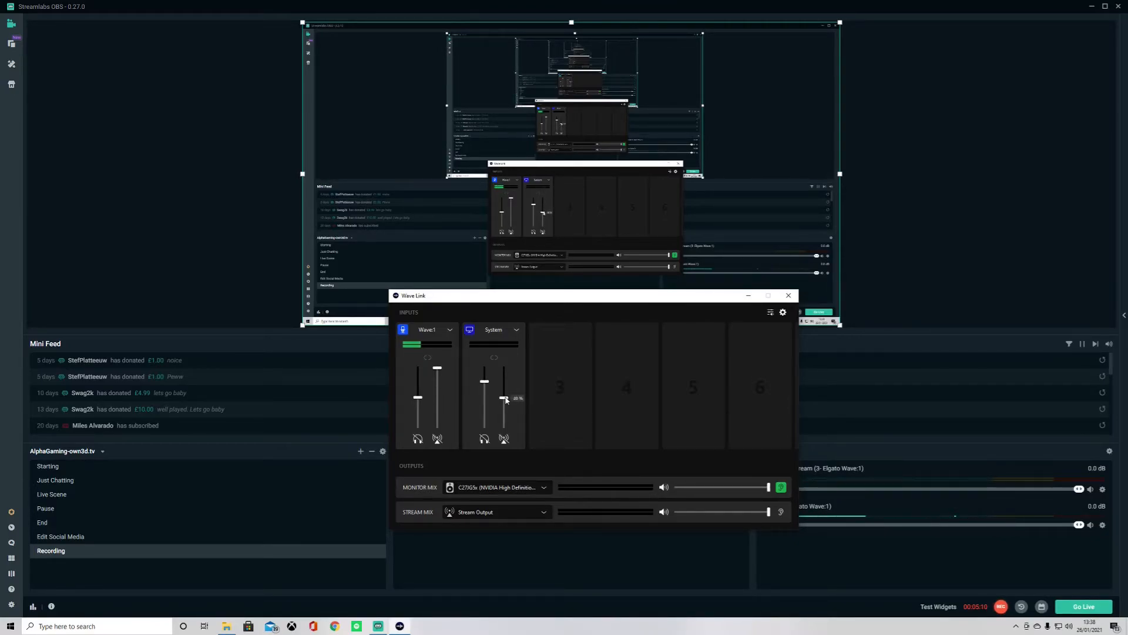
pyautogui.moveTo(486, 381); pyautogui.dragTo(487, 384)
pyautogui.click(494, 357)
pyautogui.moveTo(507, 400); pyautogui.dragTo(507, 386)
# - Toggle the System channel's stream mute button
pyautogui.click(499, 442)
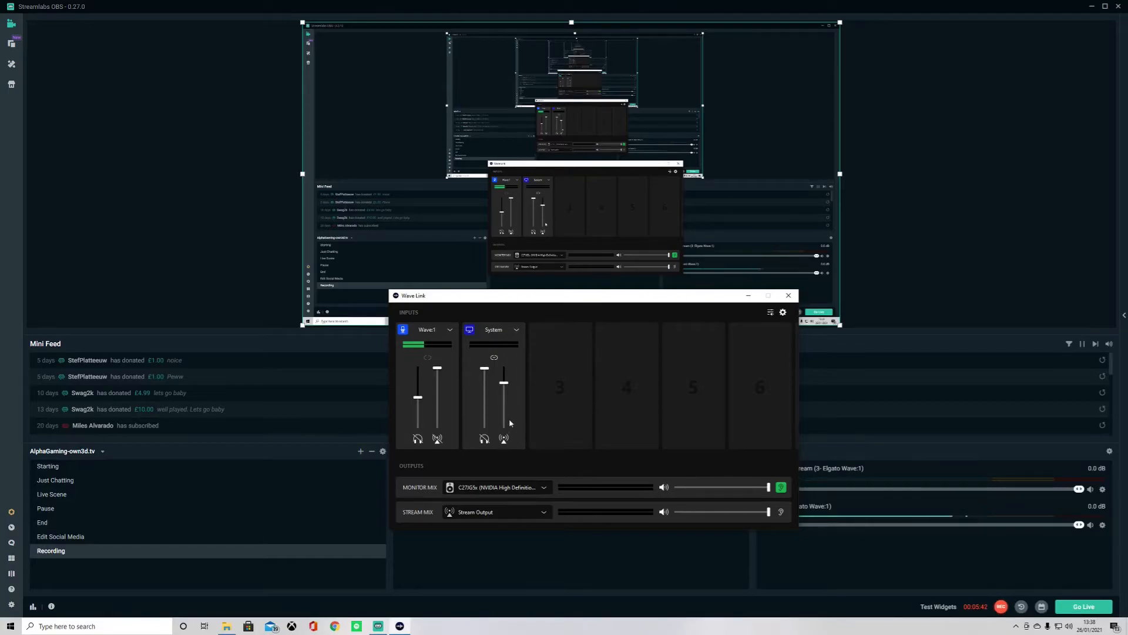
pyautogui.click(504, 439)
pyautogui.click(503, 441)
pyautogui.moveTo(504, 384)
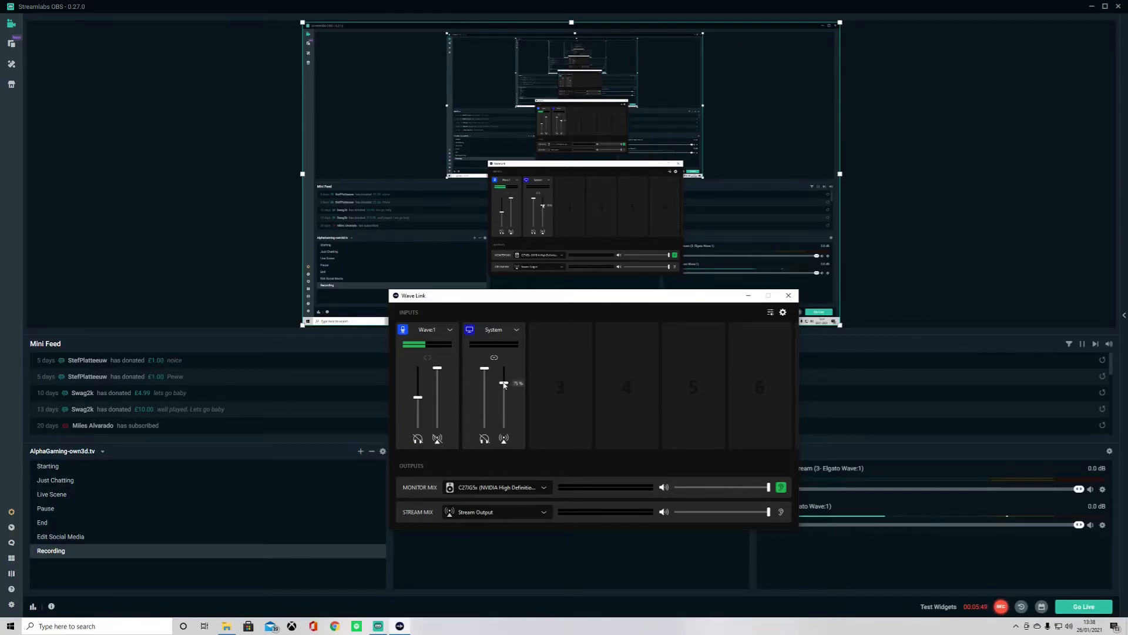
# - Open the System channel's settings and browse its list of audio input options
pyautogui.click(515, 331)
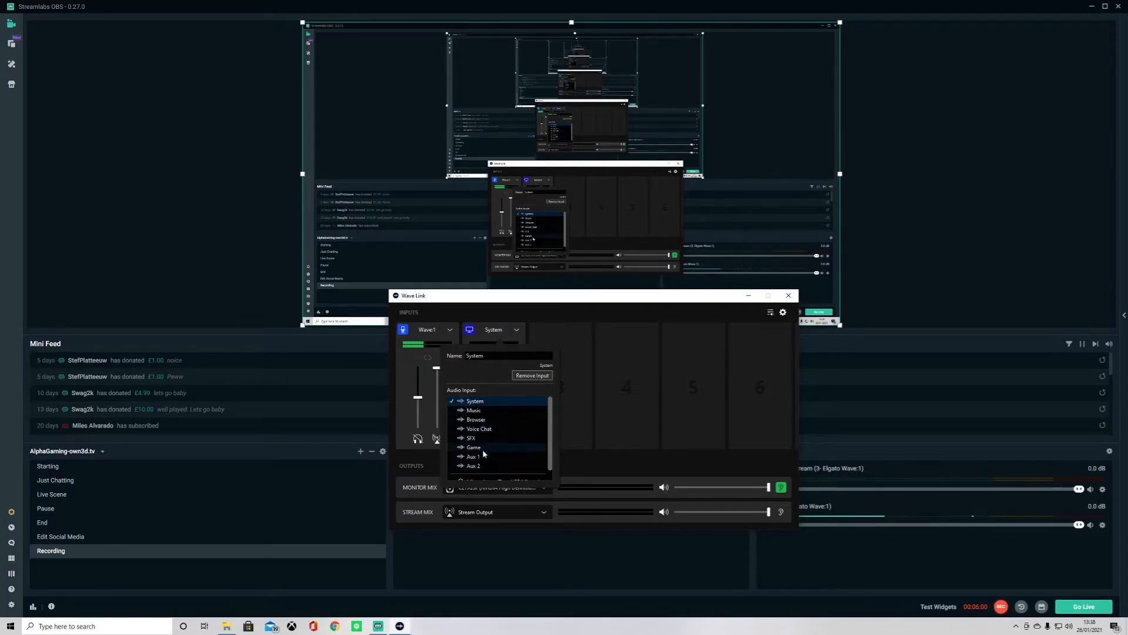
pyautogui.scroll(-1, 492, 406)
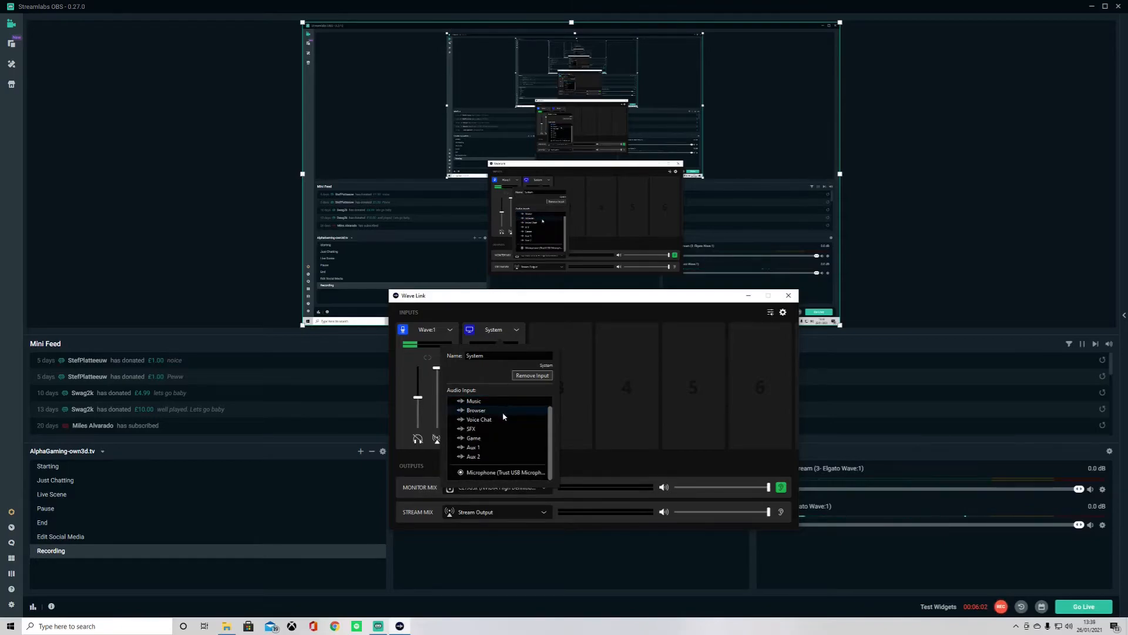
pyautogui.scroll(1, 509, 415)
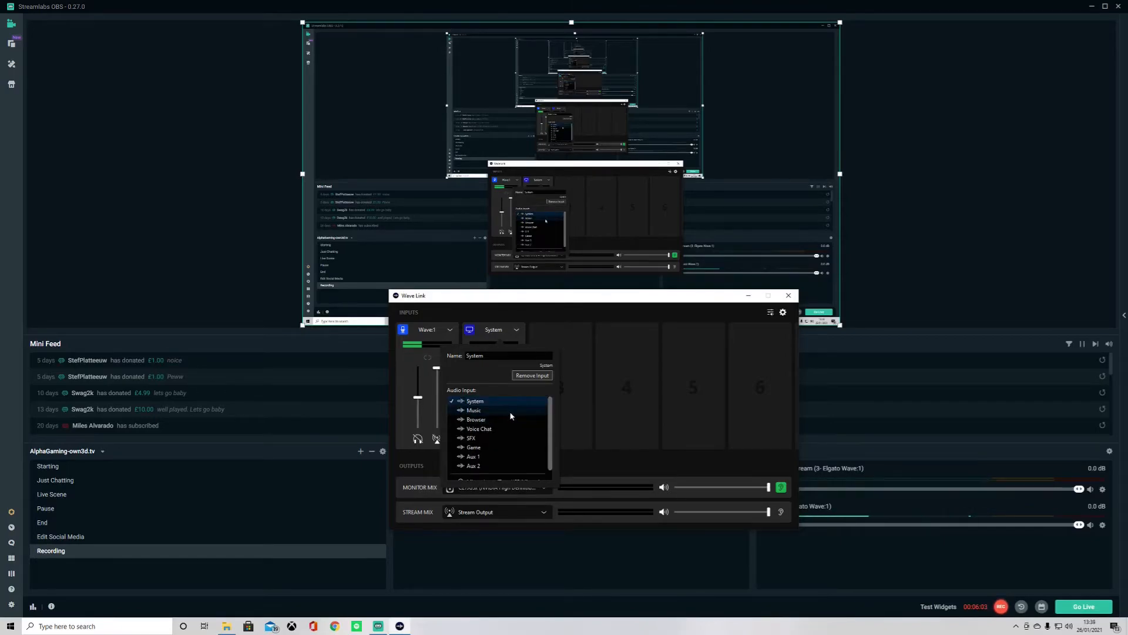
pyautogui.click(542, 304)
# - Add a Music audio input to channel 3
pyautogui.click(562, 384)
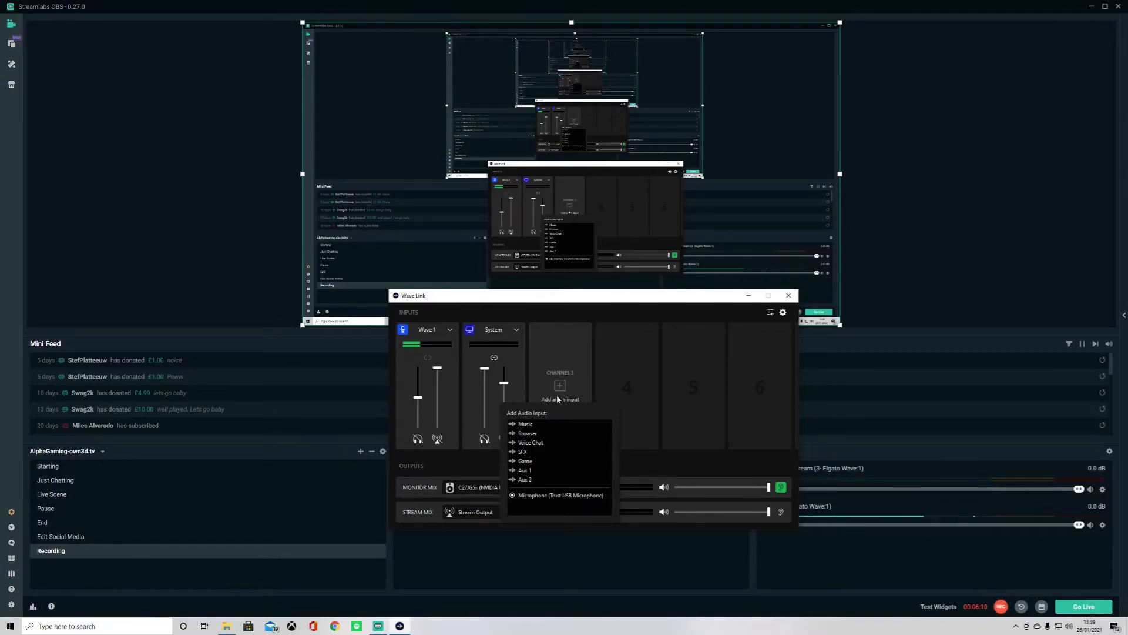
pyautogui.click(537, 426)
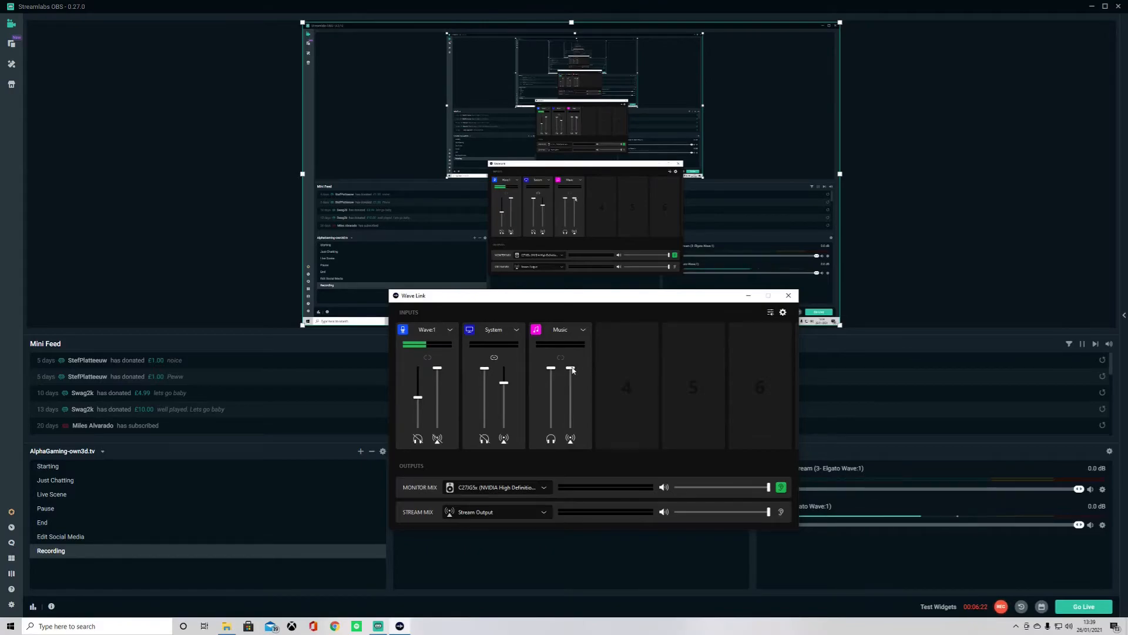
# - Play Ghost Town from the StreamBeats - Hip Hop playlist in Spotify and mute the Music channel's monitor mix
pyautogui.click(354, 628)
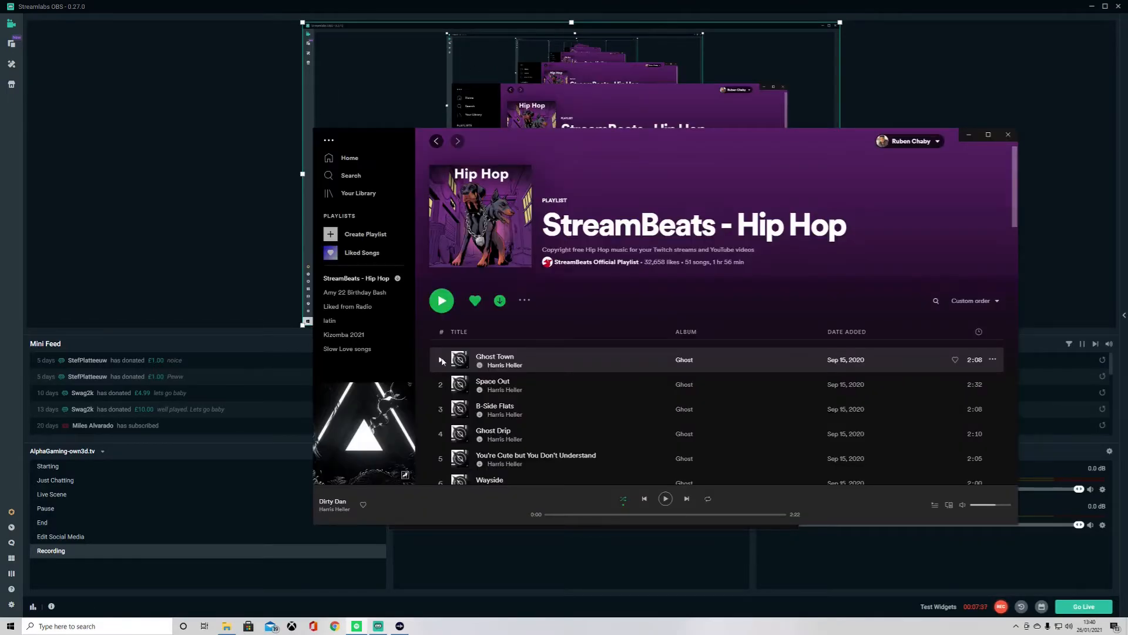
pyautogui.click(441, 360)
pyautogui.click(969, 136)
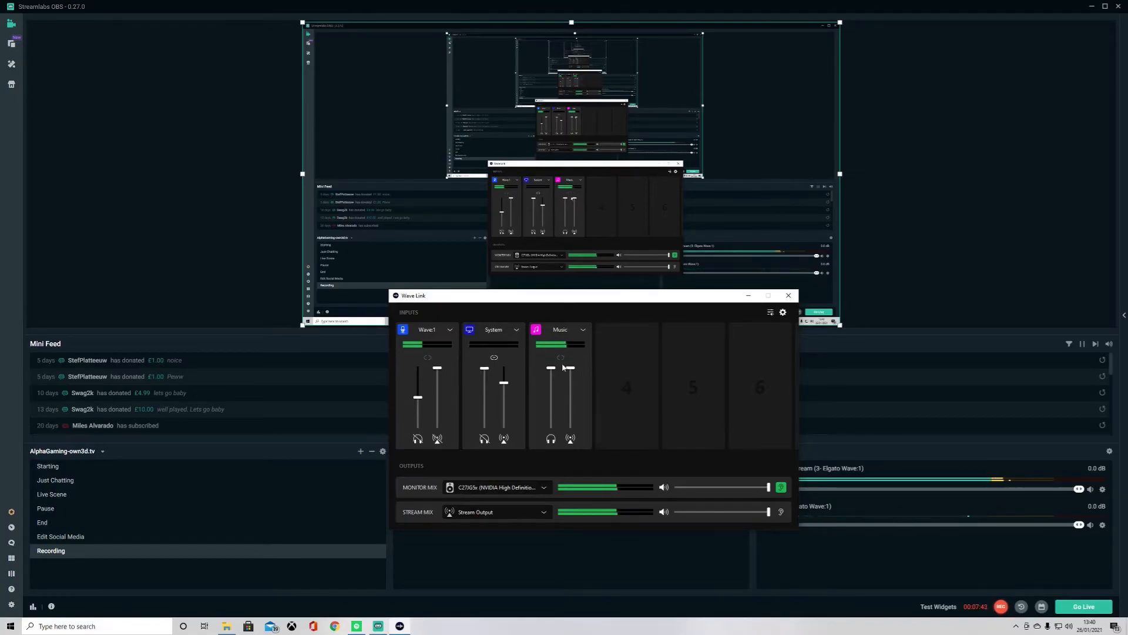
pyautogui.click(550, 440)
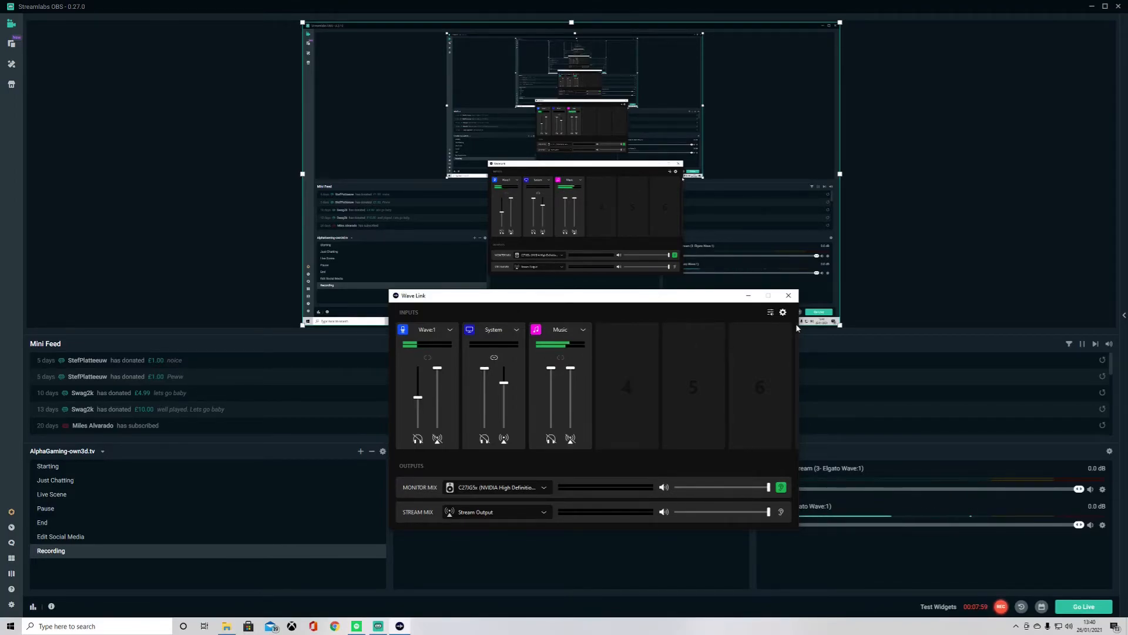
# - Open the Windows App volume and device preferences and reposition its window
pyautogui.click(770, 314)
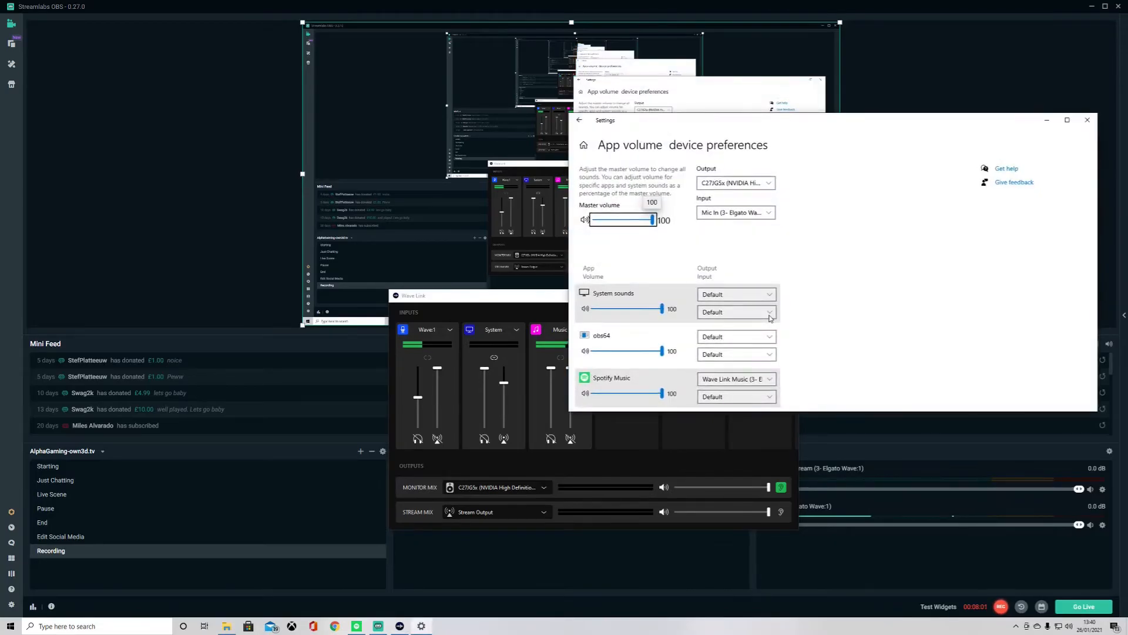
pyautogui.moveTo(898, 132); pyautogui.dragTo(817, 373)
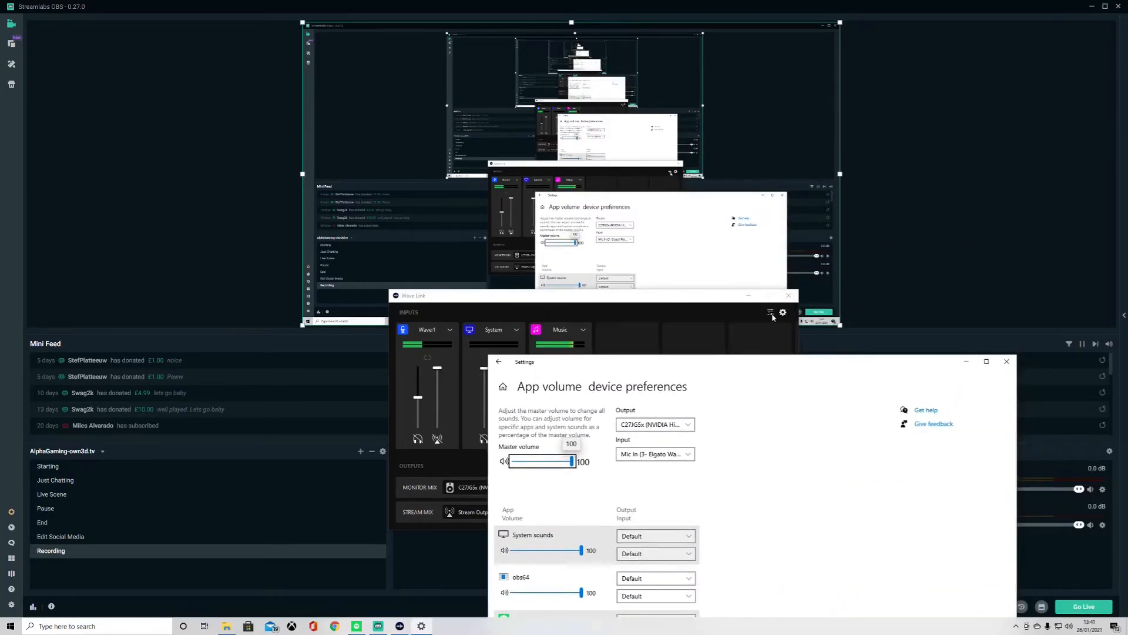
pyautogui.moveTo(789, 365); pyautogui.dragTo(804, 144)
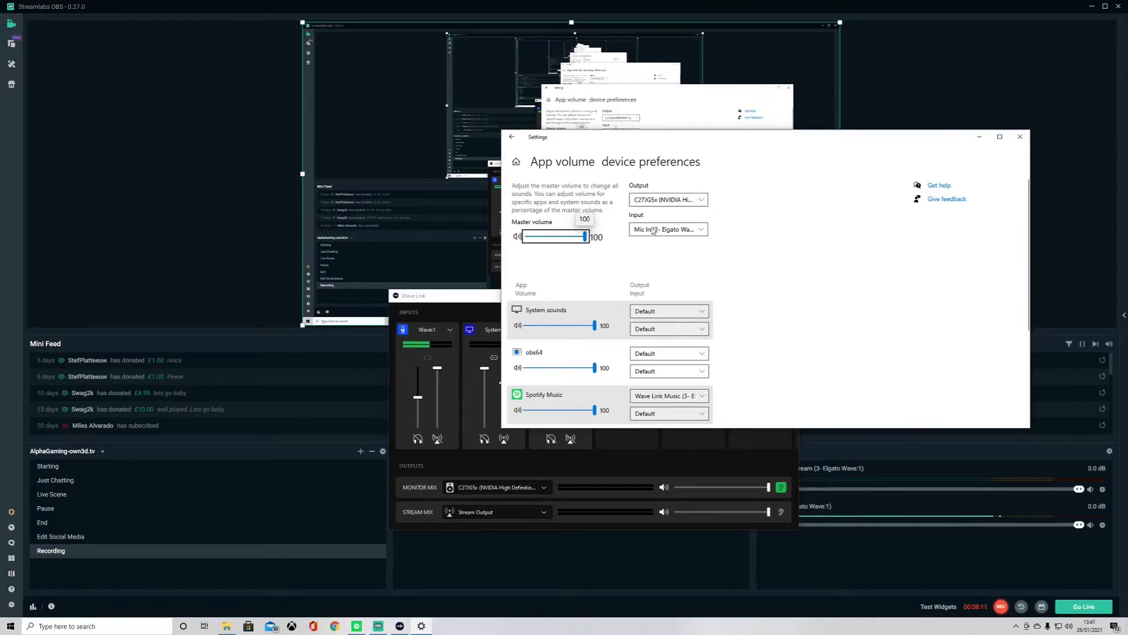
# - Route the Spotify Music app's output to Wave Link Music (3- Elgato Wave:1), repositioning the Settings window
pyautogui.scroll(-3, 682, 235)
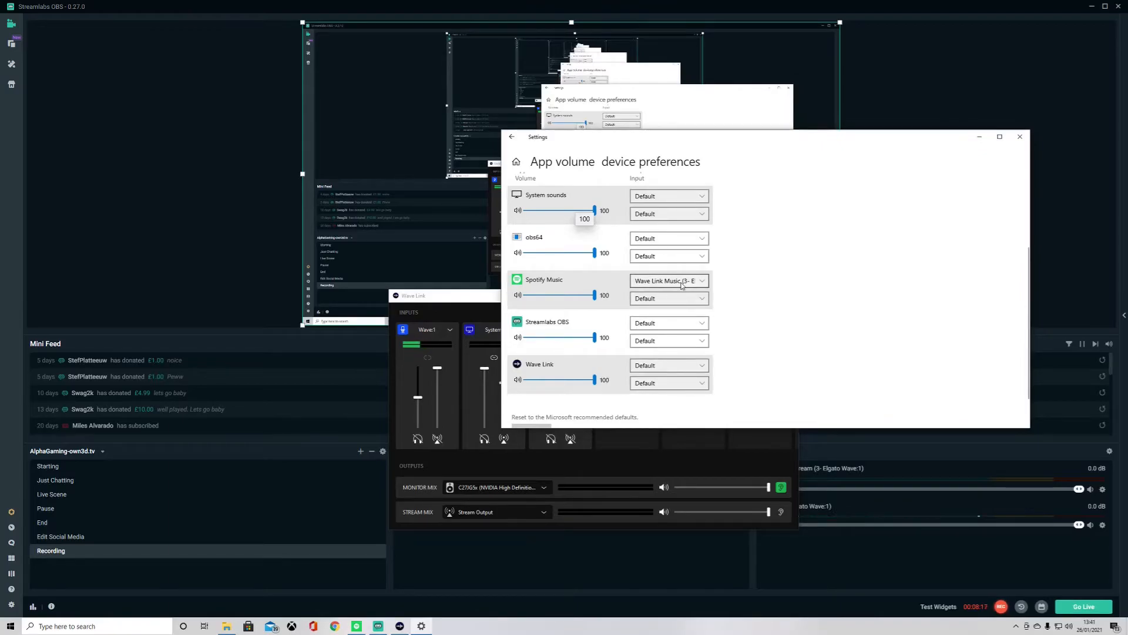
pyautogui.click(683, 282)
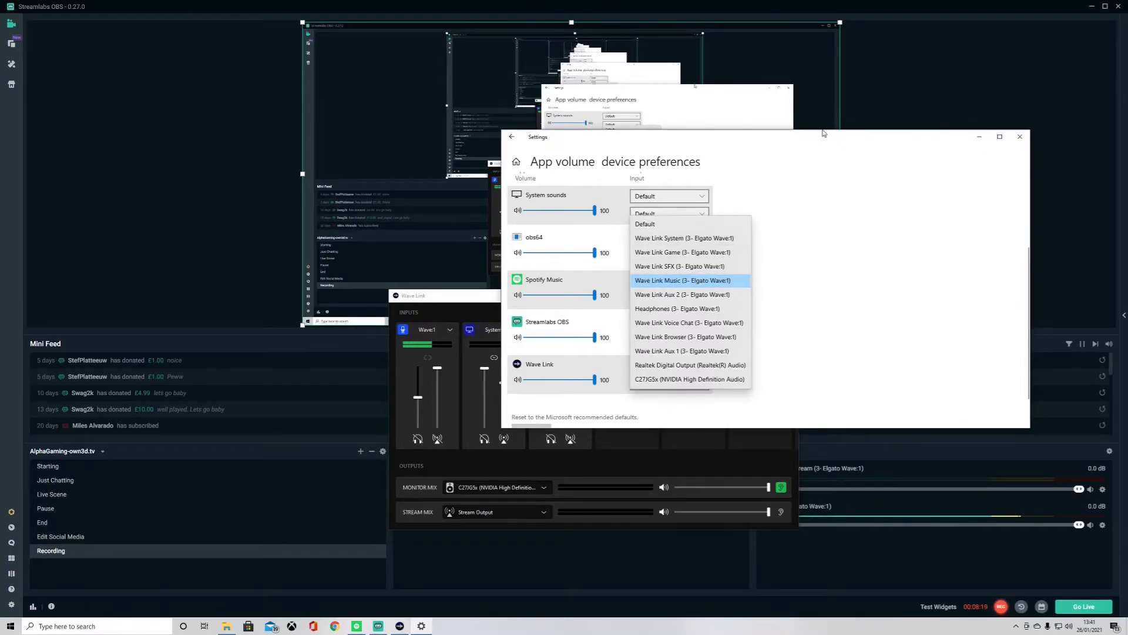
pyautogui.click(707, 278)
pyautogui.moveTo(891, 144); pyautogui.dragTo(995, 445)
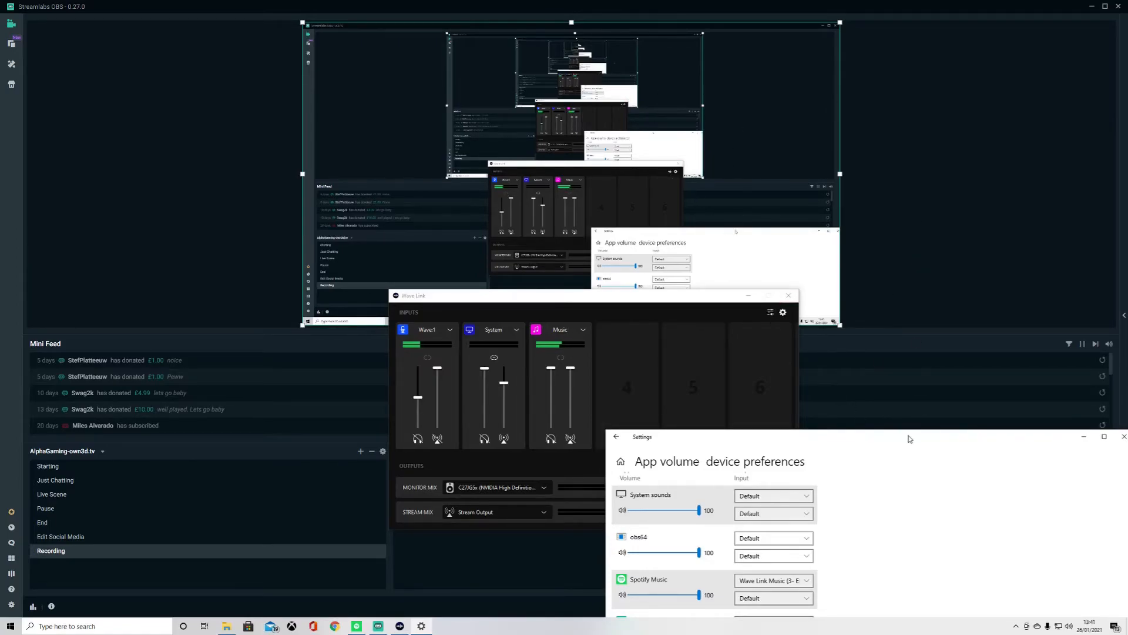
pyautogui.moveTo(862, 434); pyautogui.dragTo(859, 184)
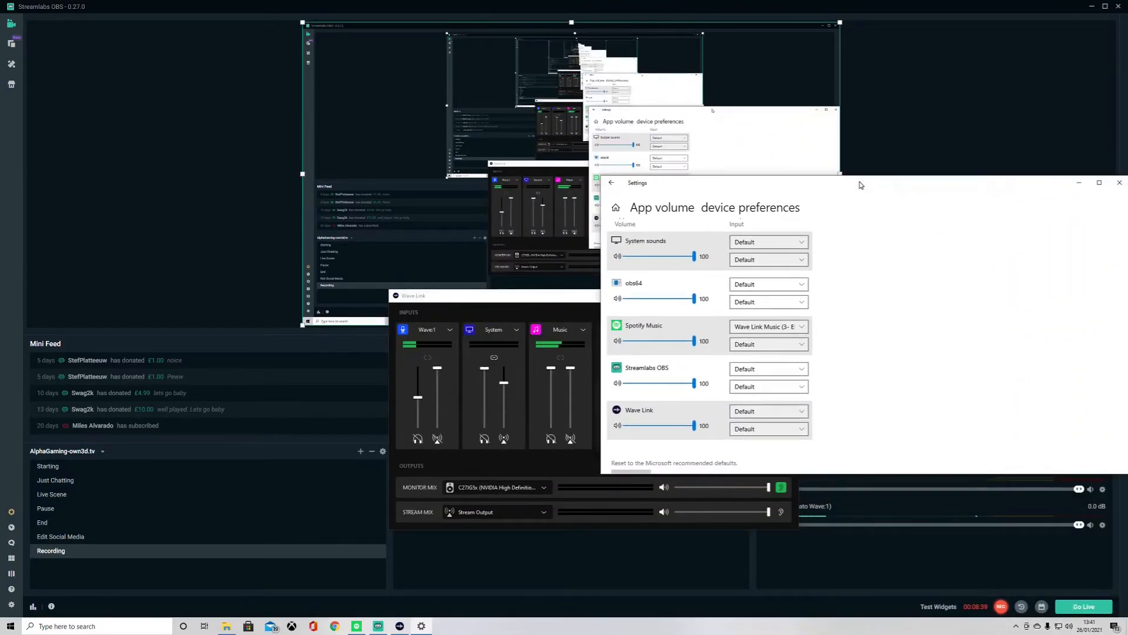
pyautogui.click(802, 333)
pyautogui.press('Escape')
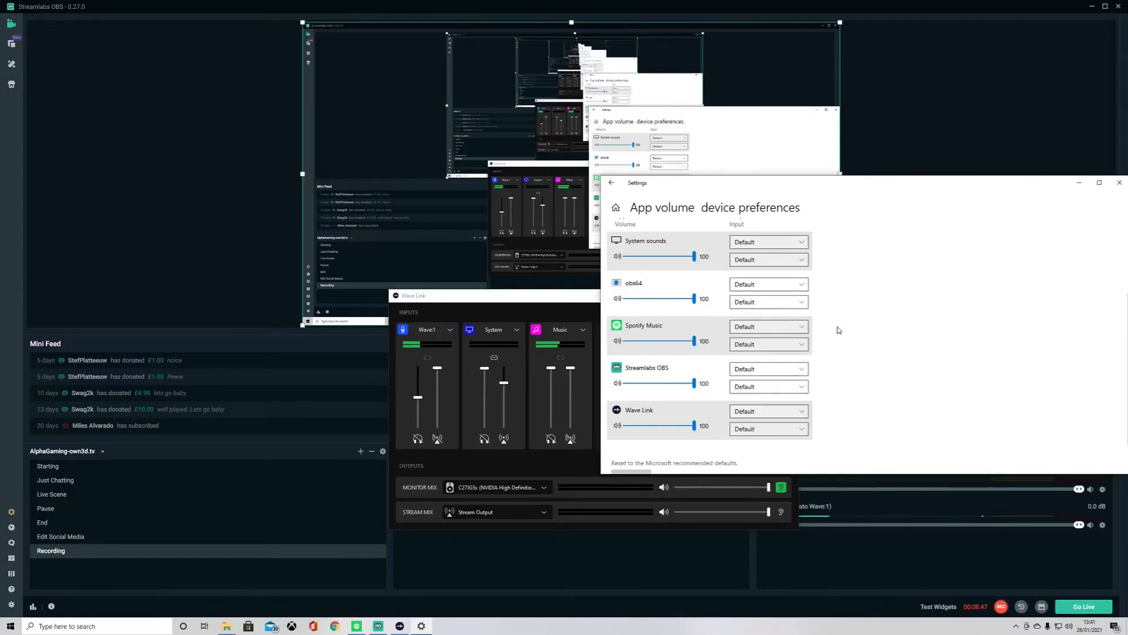
pyautogui.click(789, 329)
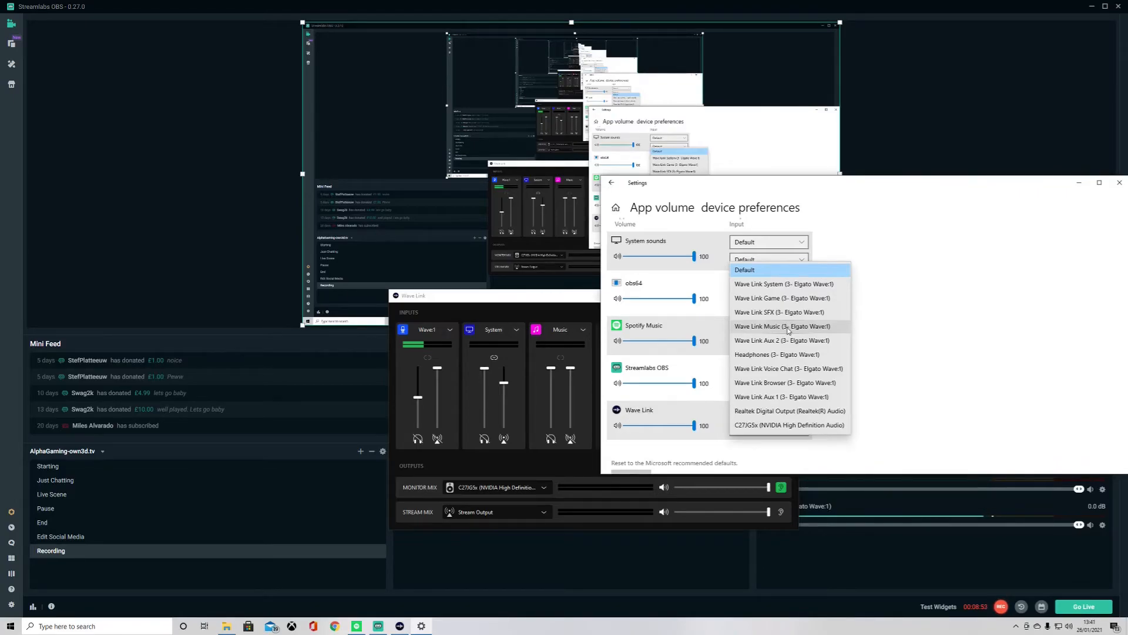
pyautogui.click(788, 328)
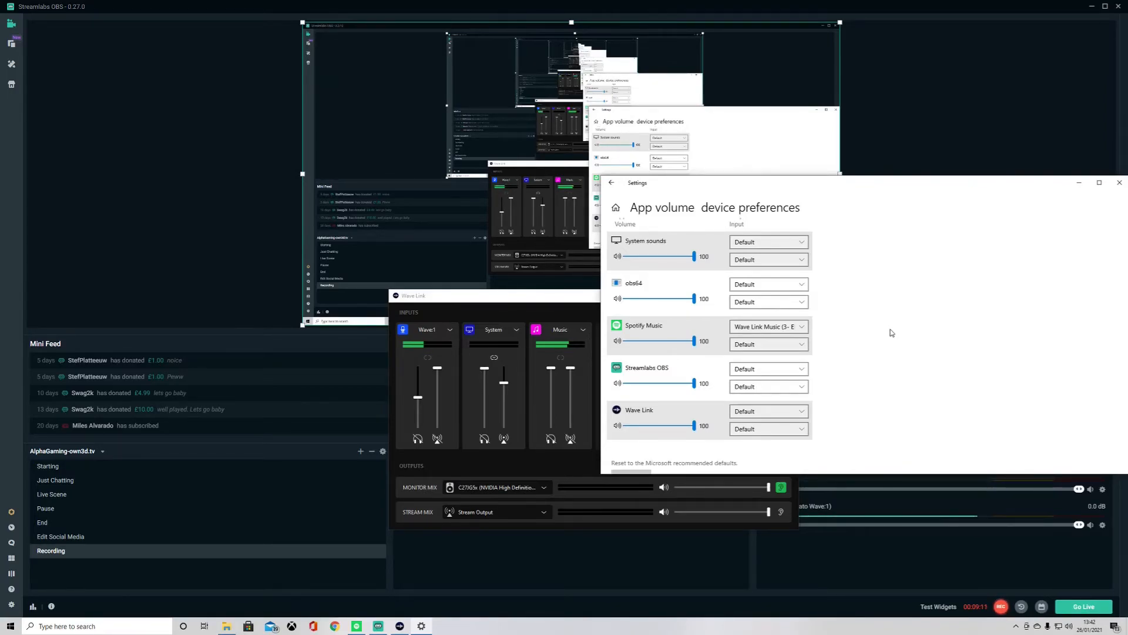
# - Maximize the Settings window to check Spotify Music's output, restore it and minimize it
pyautogui.click(1100, 184)
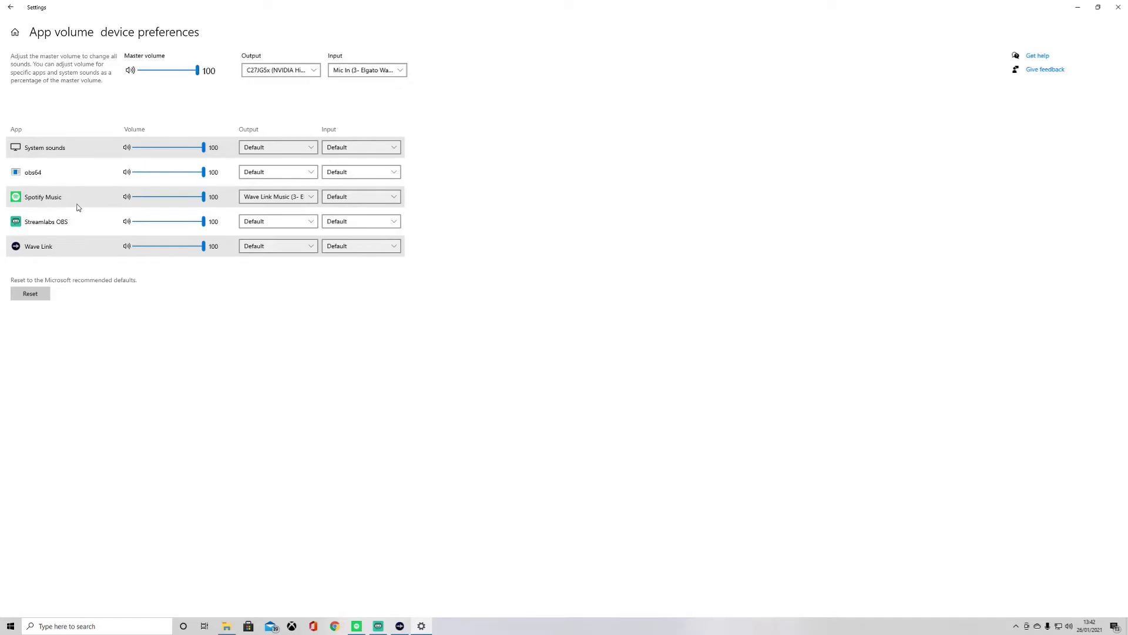
pyautogui.click(282, 203)
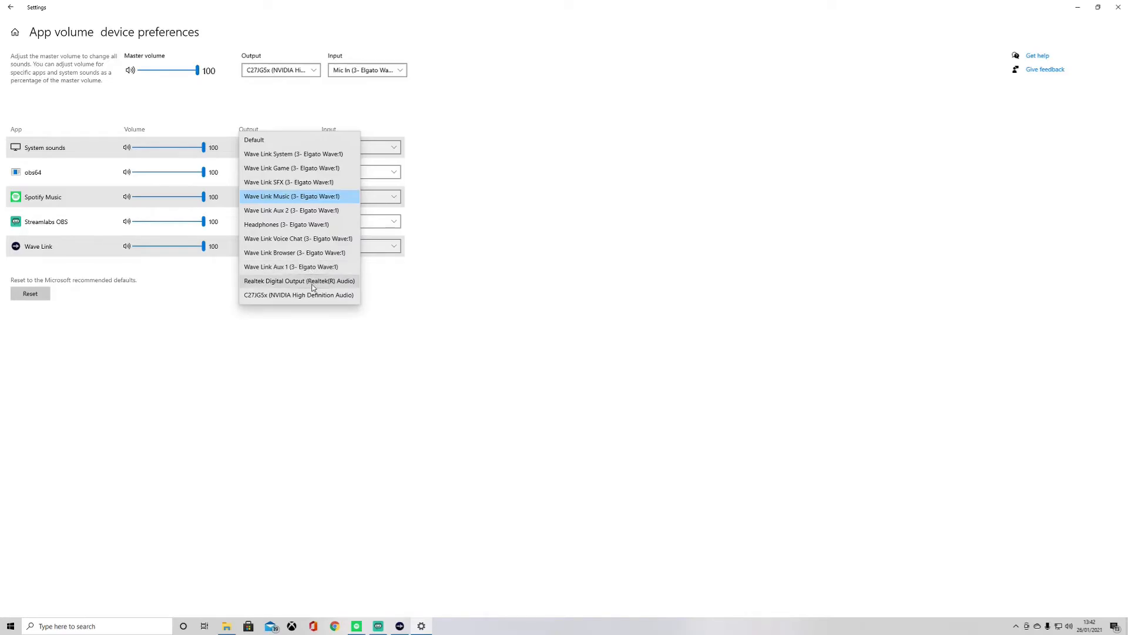
pyautogui.click(422, 344)
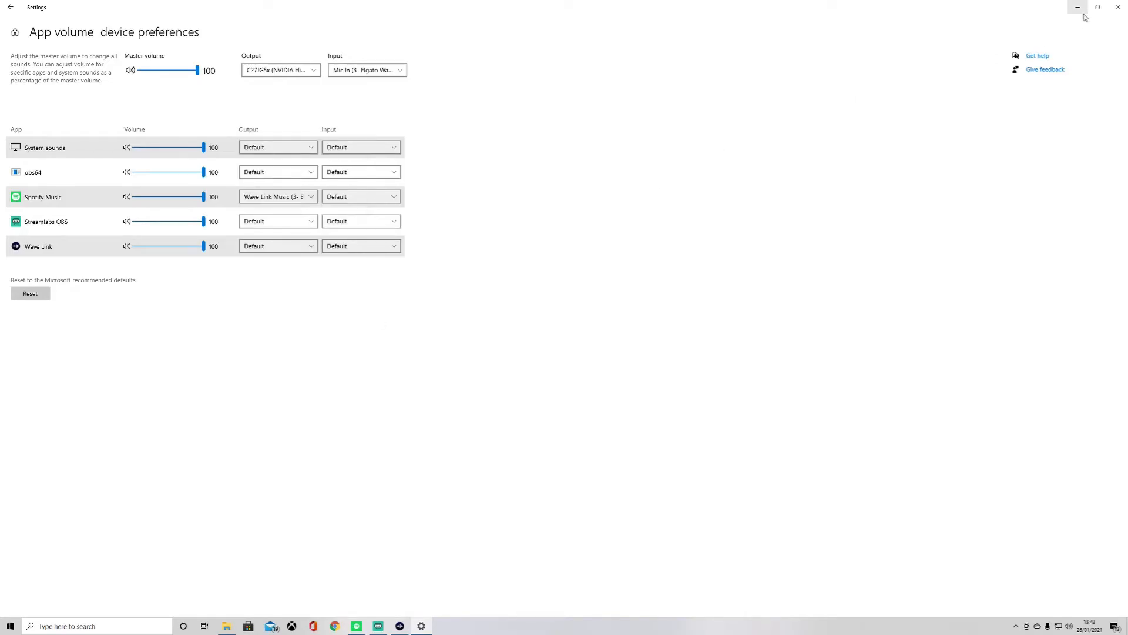
pyautogui.click(1099, 7)
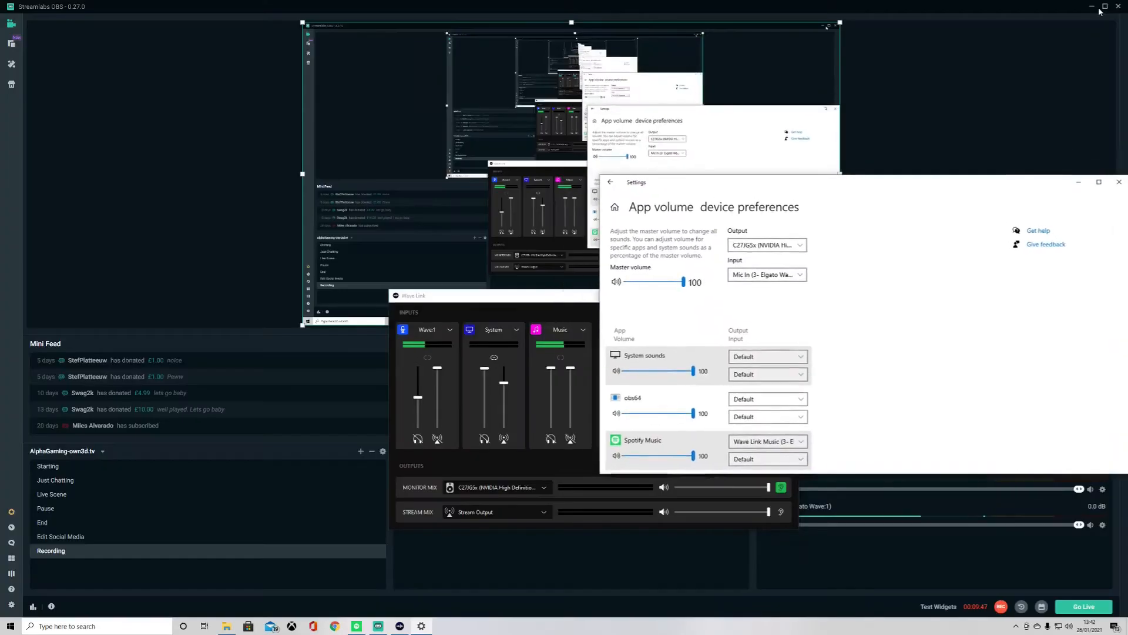
pyautogui.click(1079, 182)
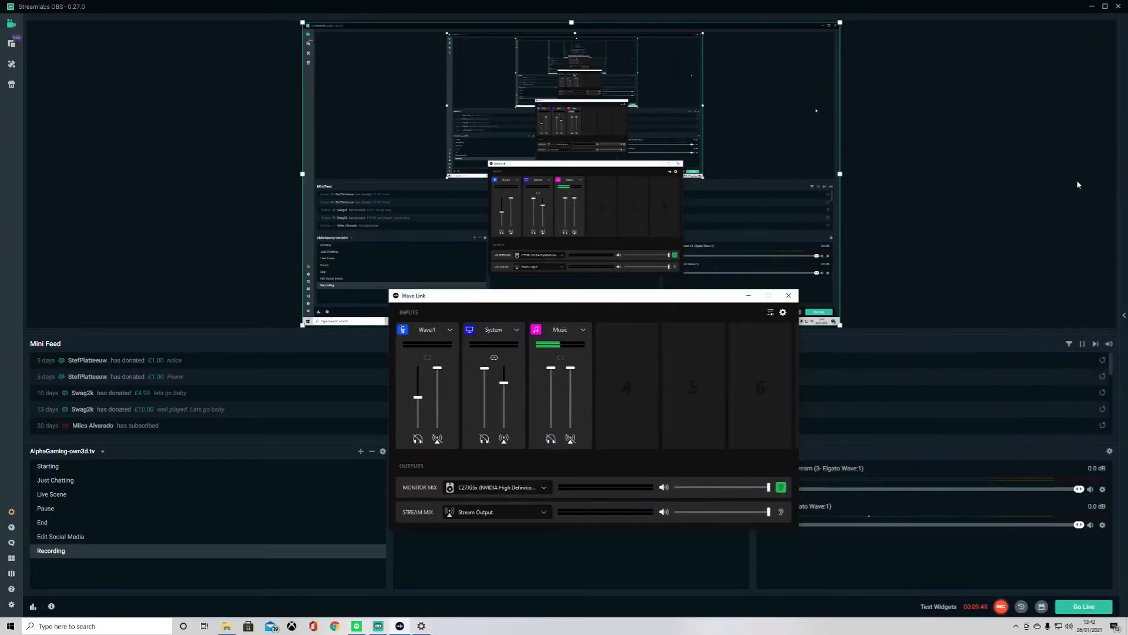
pyautogui.click(357, 626)
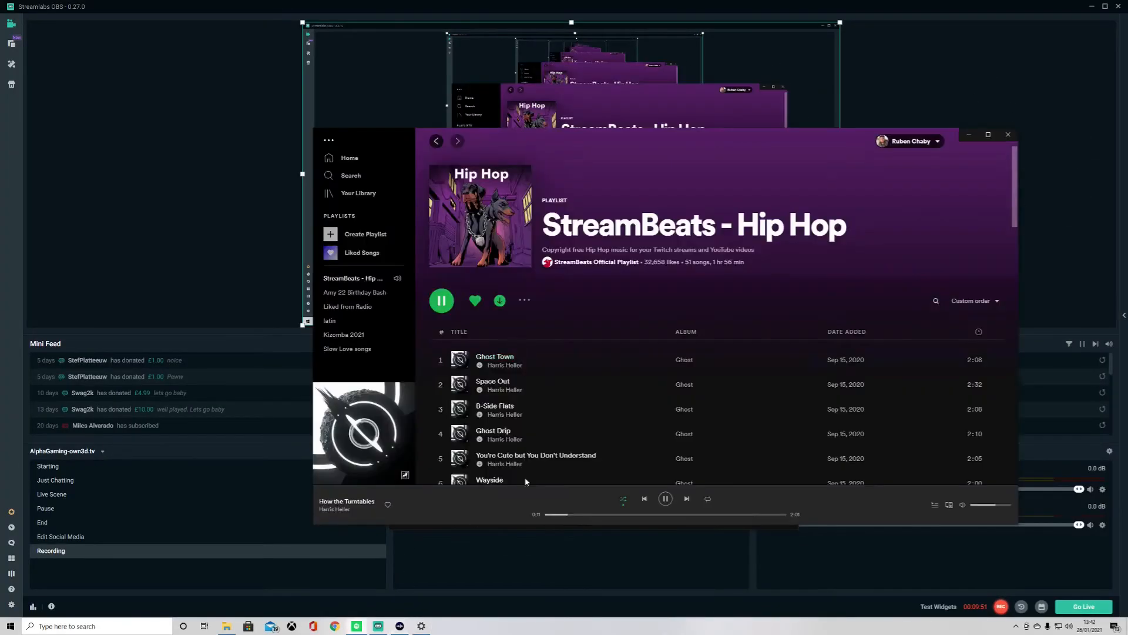
pyautogui.click(1008, 135)
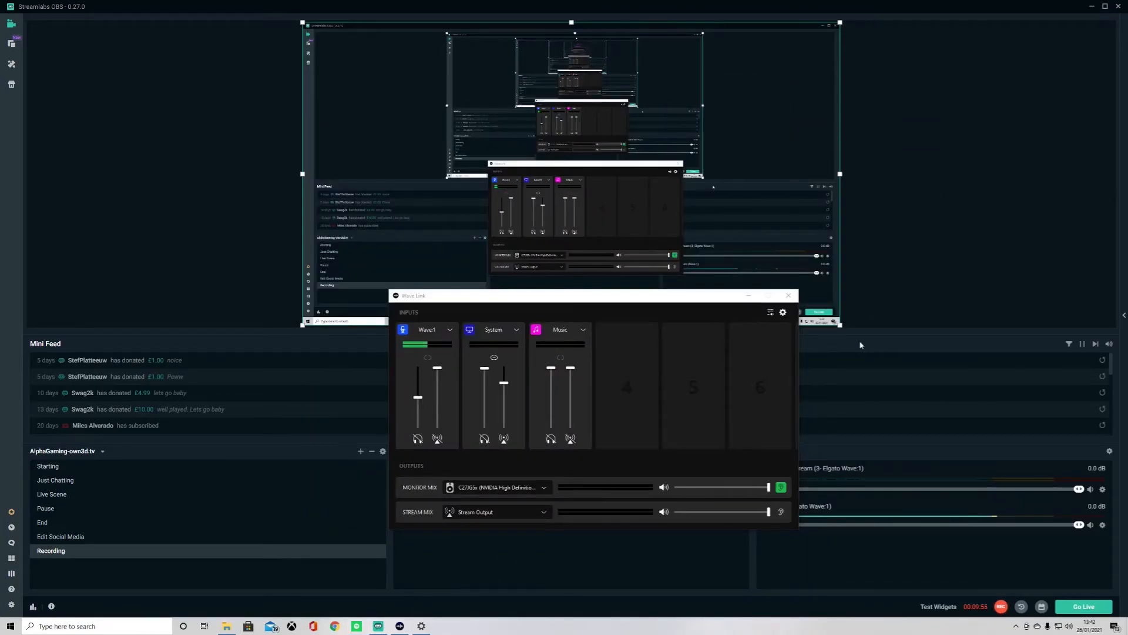
pyautogui.click(771, 314)
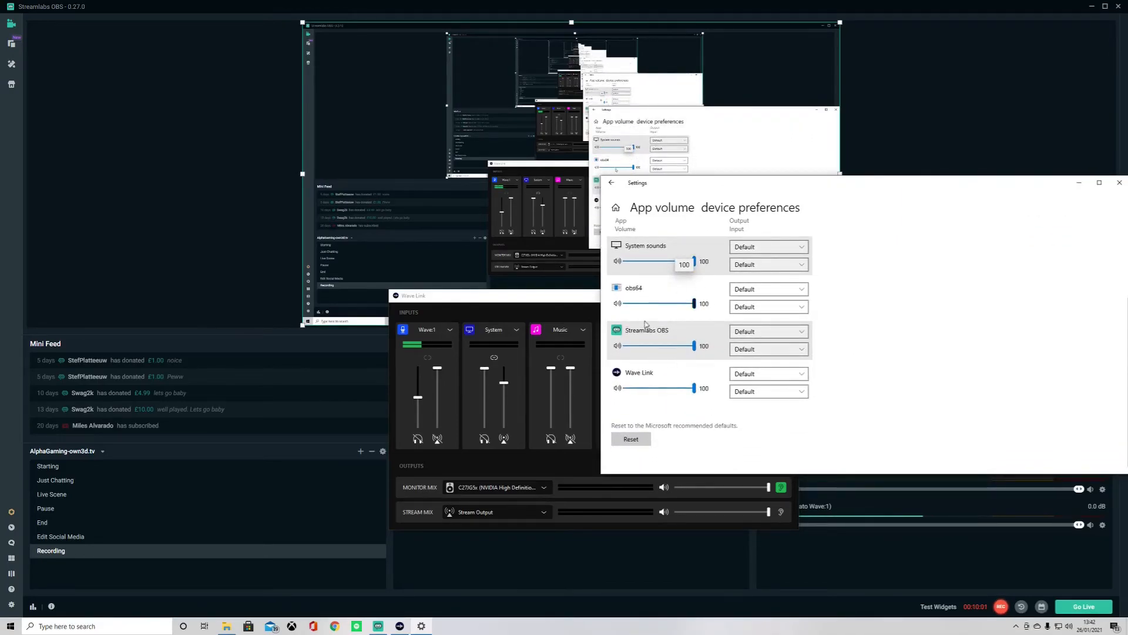
pyautogui.scroll(1, 708, 341)
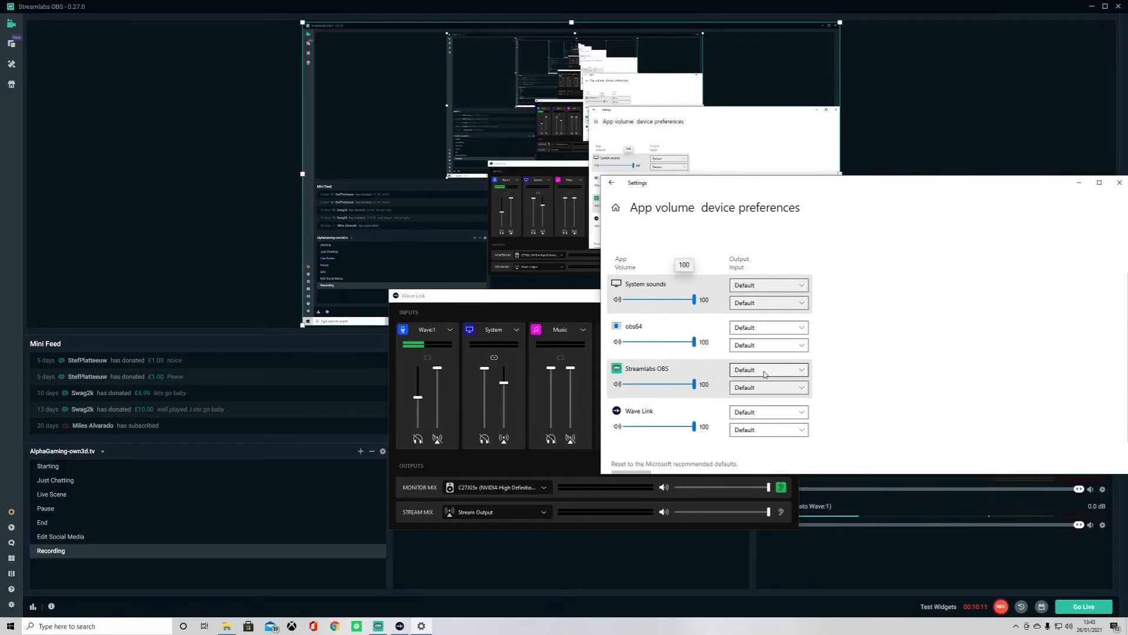
pyautogui.click(1079, 182)
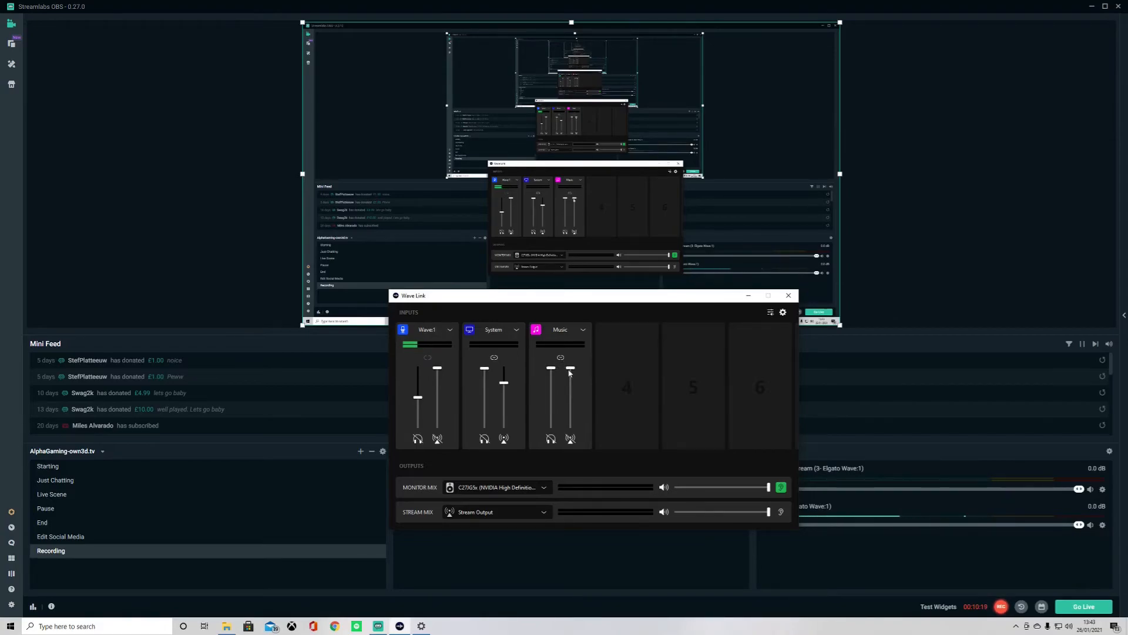
# - Lower the Music channel's monitor and stream faders and link them together
pyautogui.moveTo(575, 371); pyautogui.dragTo(574, 419)
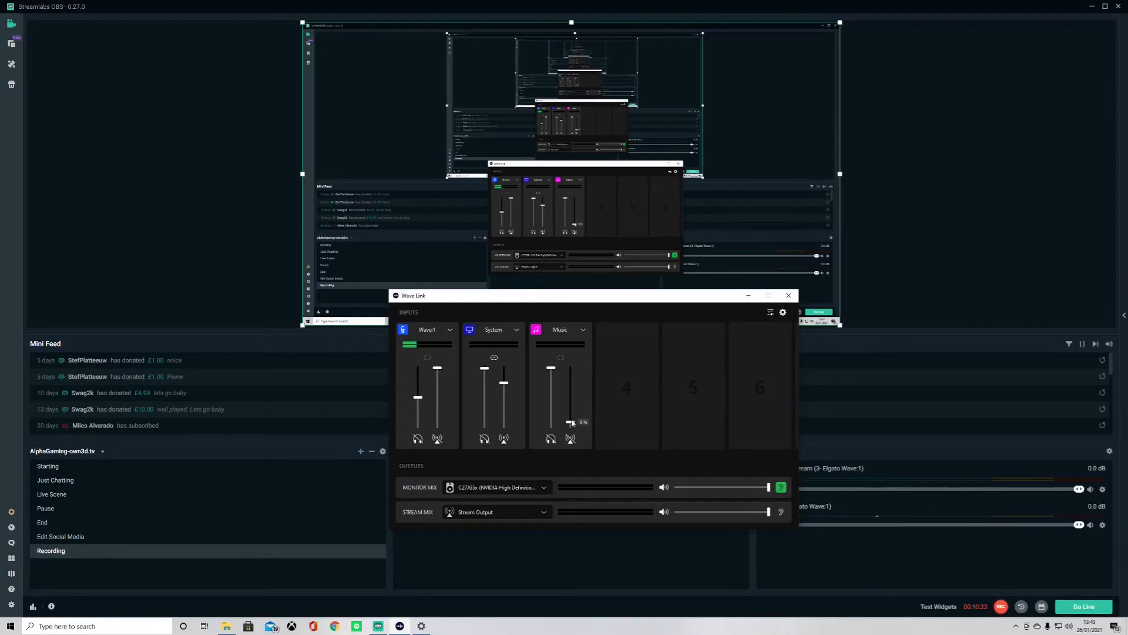
pyautogui.moveTo(553, 373); pyautogui.dragTo(570, 418)
pyautogui.click(561, 358)
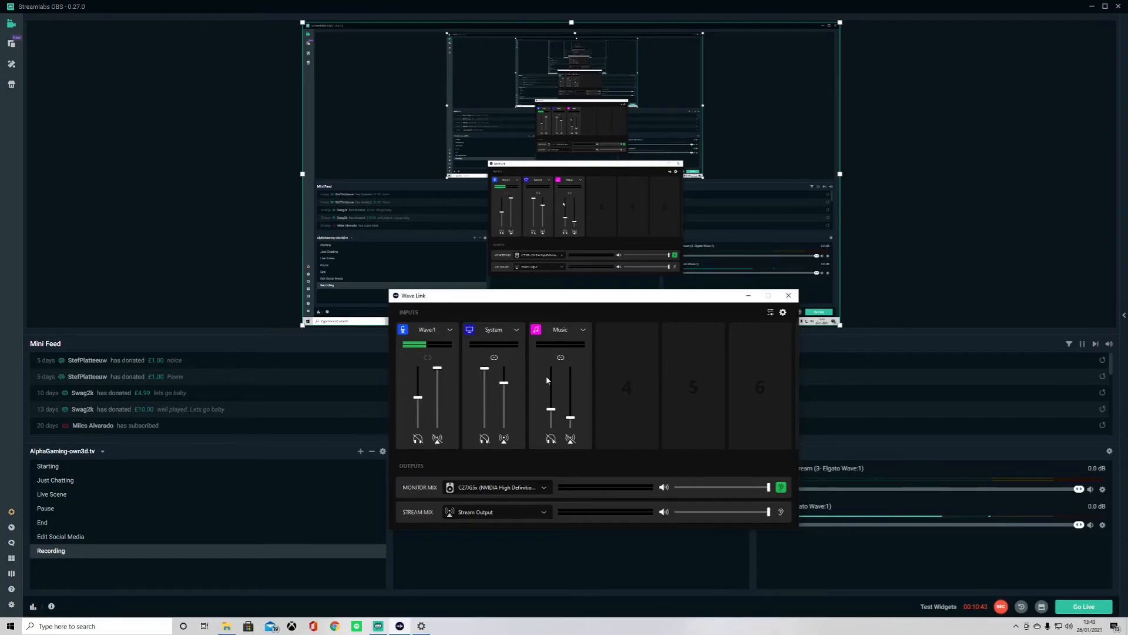
pyautogui.click(570, 440)
# - Add Browser, Voice Chat and Game audio inputs to channels 4, 5 and 6
pyautogui.click(632, 390)
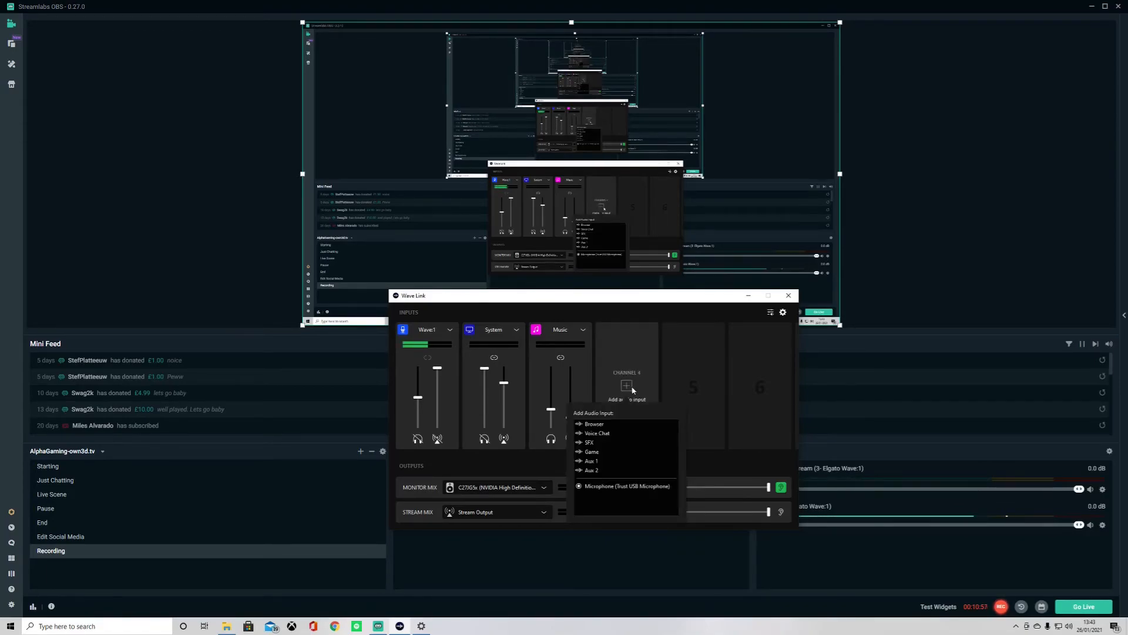
pyautogui.click(606, 424)
pyautogui.click(691, 386)
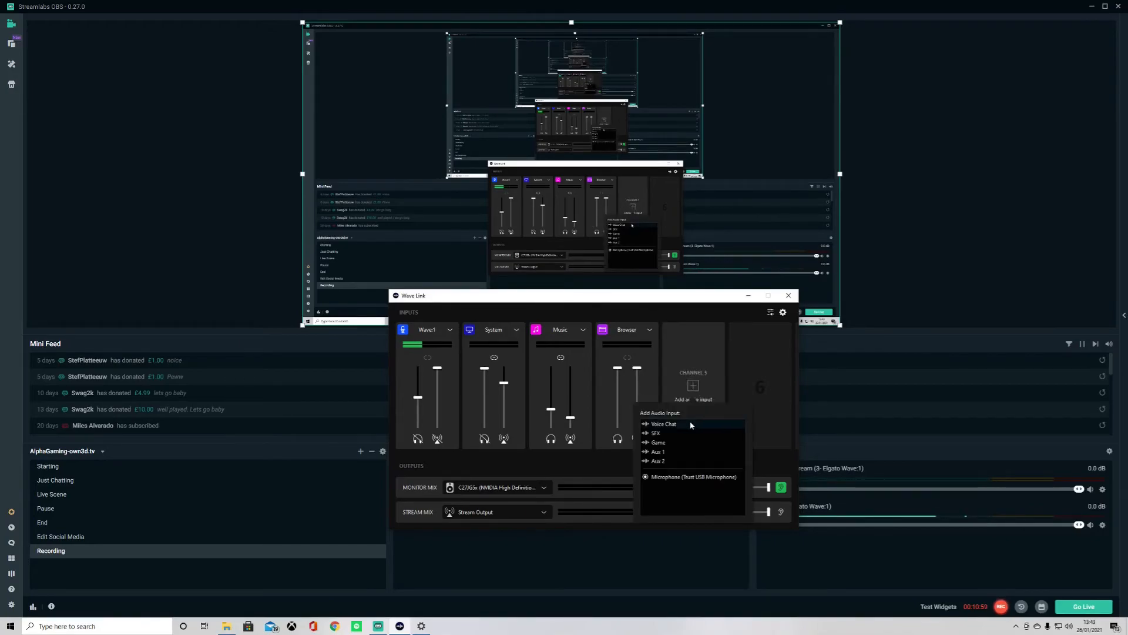
pyautogui.click(690, 424)
pyautogui.click(760, 386)
pyautogui.click(736, 432)
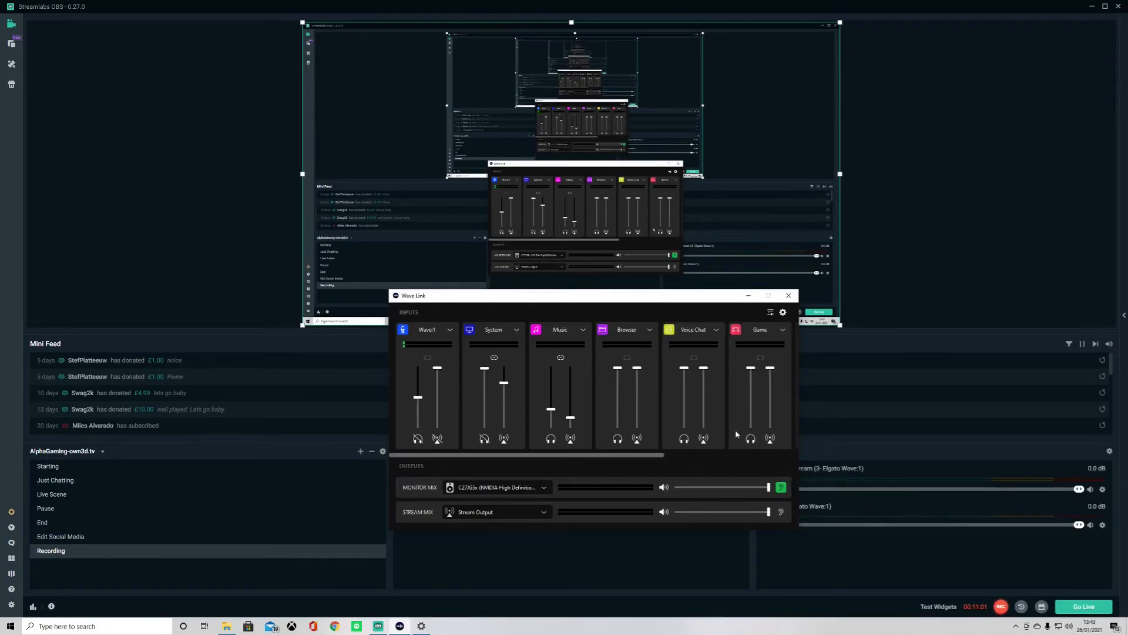
# - Rename the Music channel to Spotify
pyautogui.moveTo(608, 455); pyautogui.dragTo(576, 461)
pyautogui.click(576, 331)
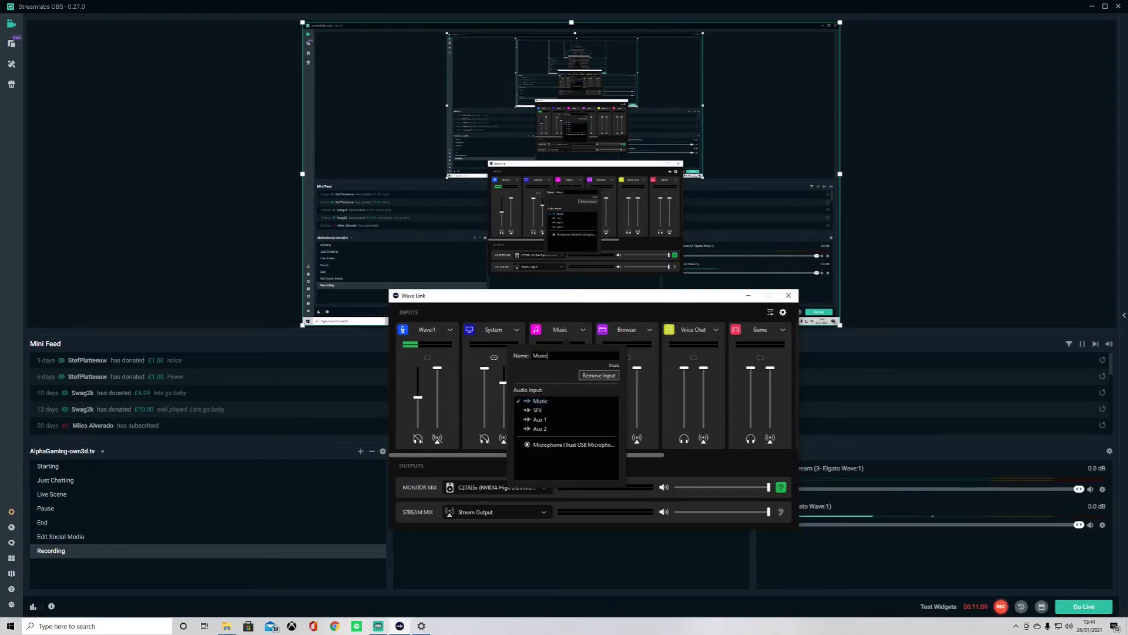
pyautogui.hotkey('ctrl', 'a')
pyautogui.write('Sp')
pyautogui.click(584, 295)
# - Switch channel 6's input to Aux 1 and remove that input
pyautogui.moveTo(577, 453); pyautogui.dragTo(640, 453)
pyautogui.click(682, 333)
pyautogui.doubleClick(646, 356)
pyautogui.click(645, 419)
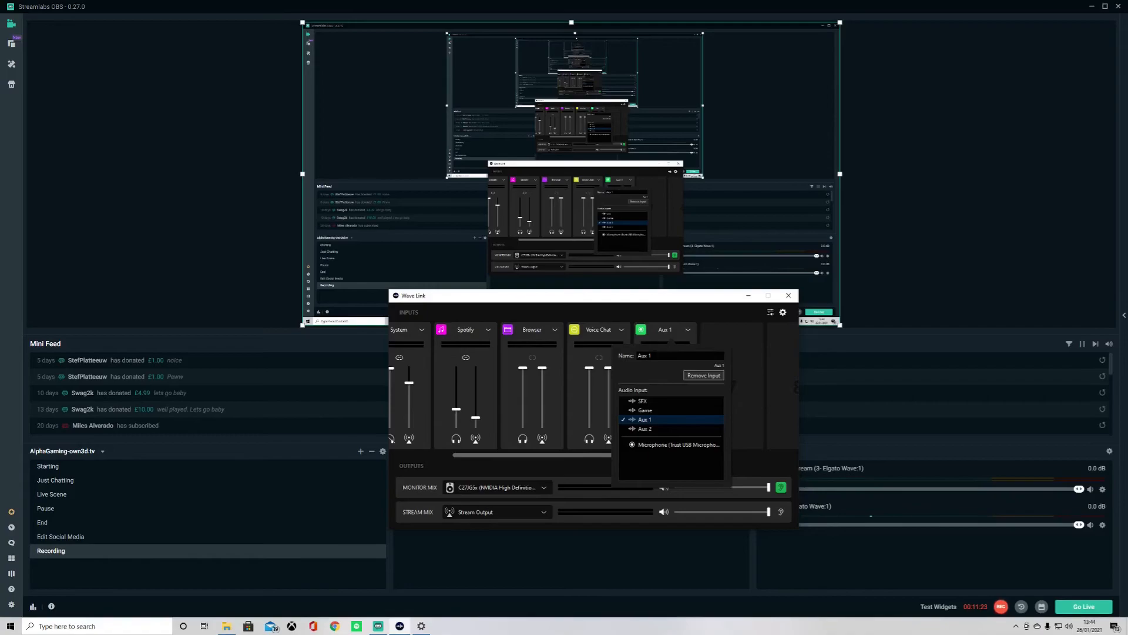
pyautogui.click(704, 375)
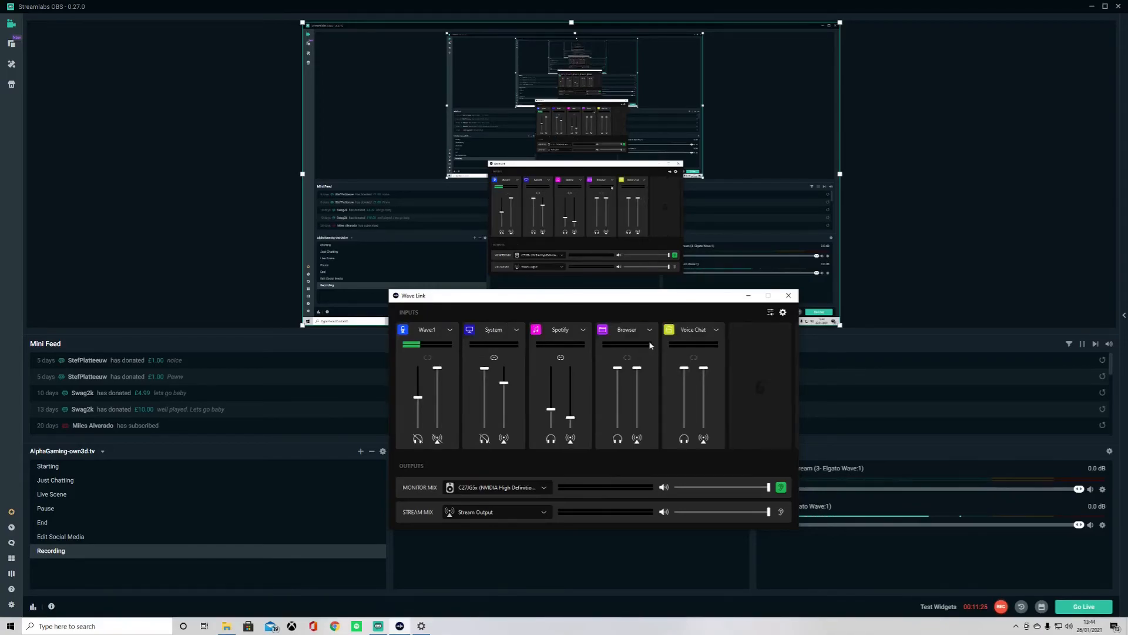
# - Add a Game input to channel 6 and rename it Call of duty
pyautogui.click(759, 386)
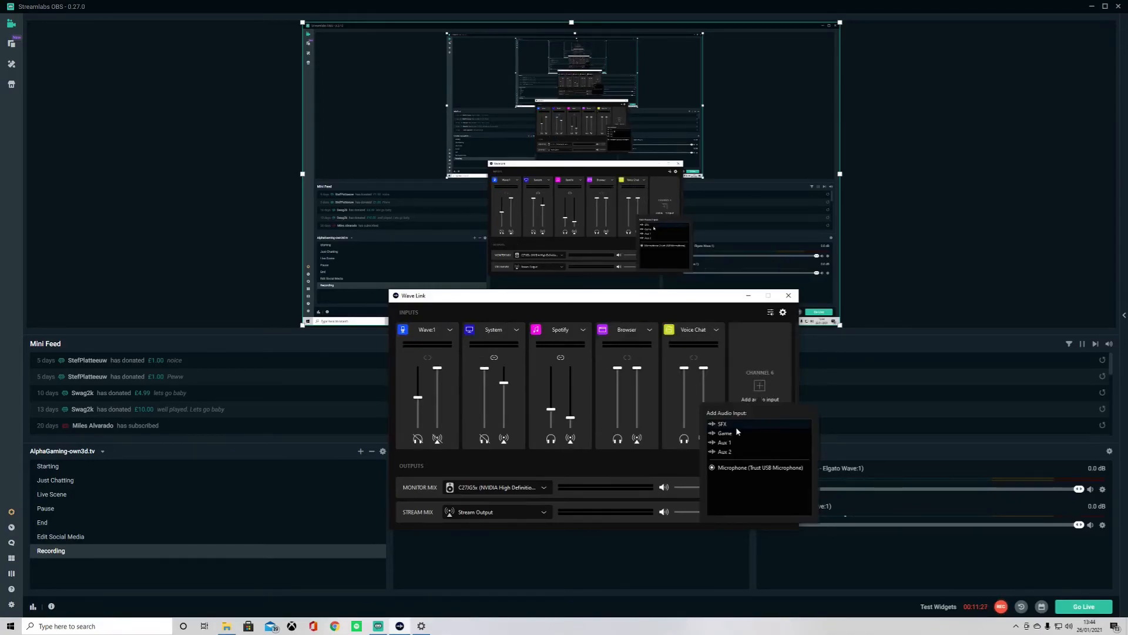
pyautogui.click(737, 433)
pyautogui.click(764, 331)
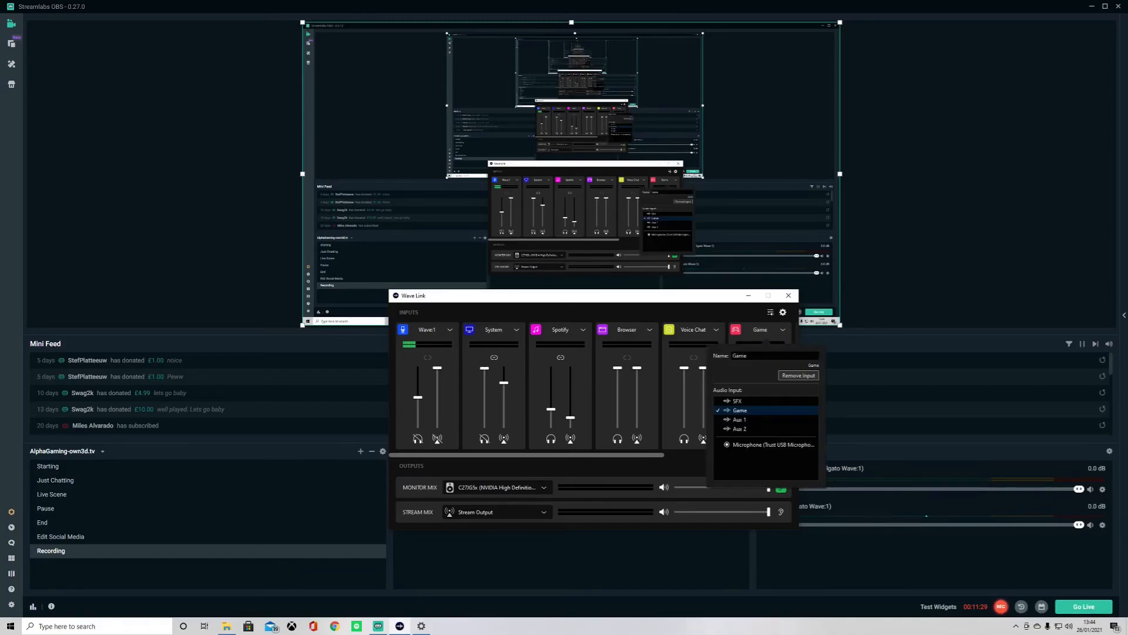
pyautogui.moveTo(749, 356); pyautogui.dragTo(700, 355)
pyautogui.press('BackSpace')
pyautogui.write('XC')
pyautogui.write('ll of duty')
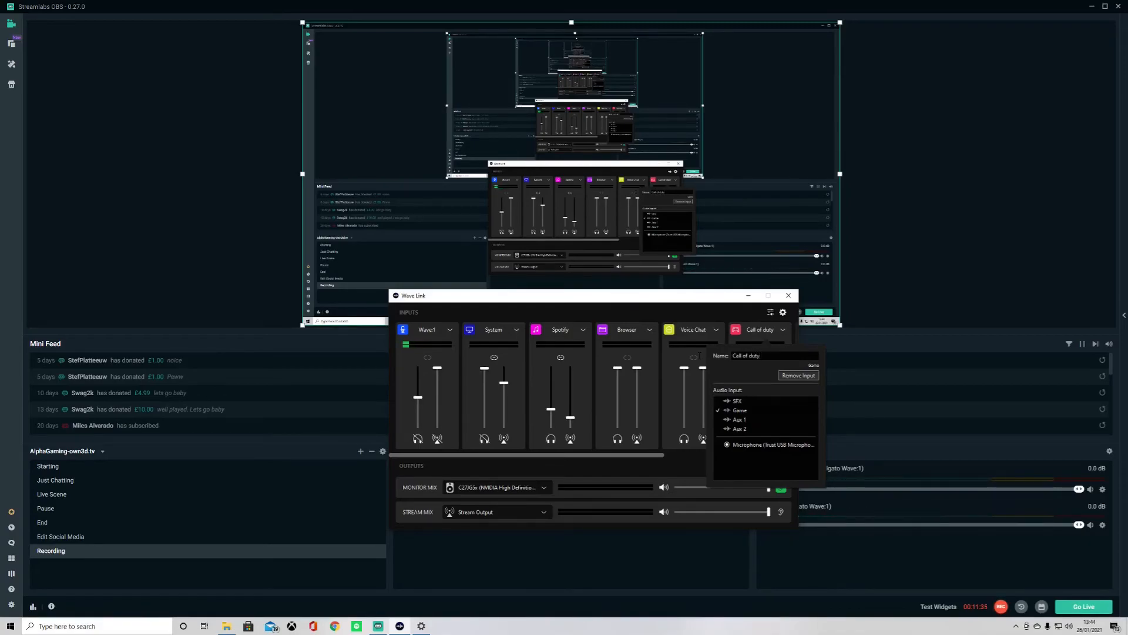
pyautogui.click(681, 301)
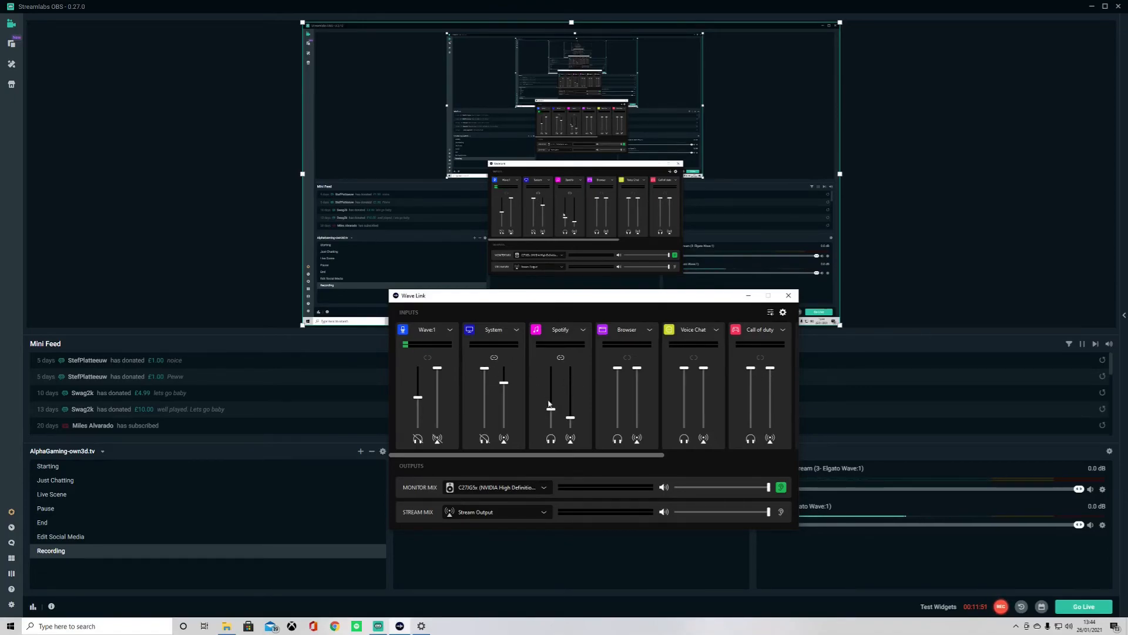
# - Unlink the Spotify channel's faders and raise them together with the System channel's stream fader
pyautogui.click(560, 356)
pyautogui.moveTo(551, 412); pyautogui.dragTo(550, 367)
pyautogui.moveTo(570, 417); pyautogui.dragTo(571, 368)
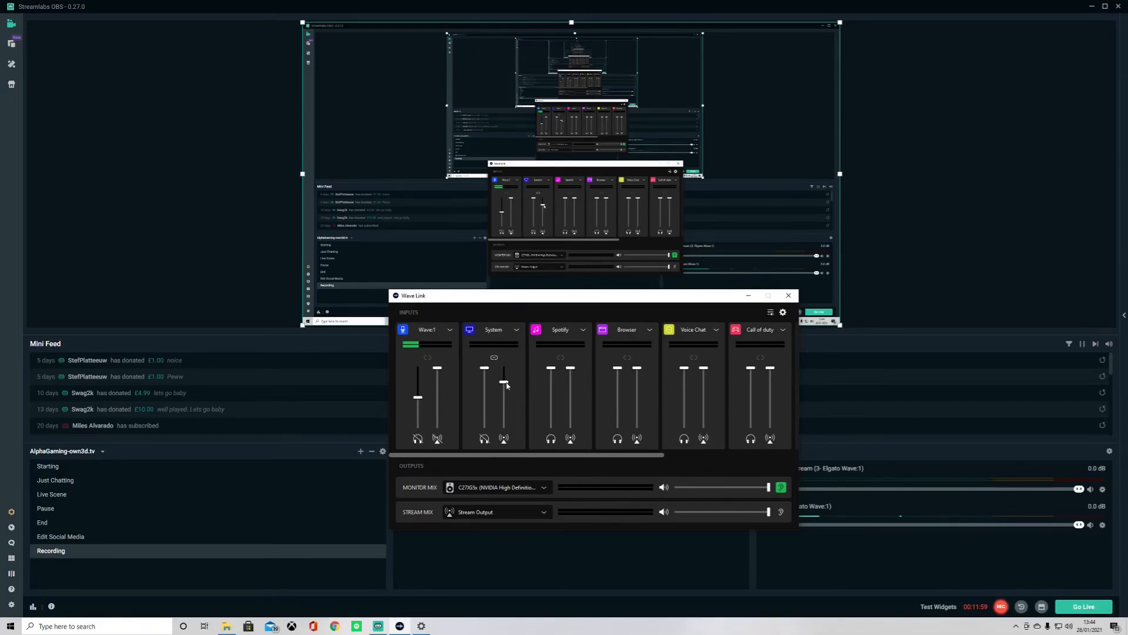
pyautogui.moveTo(504, 382); pyautogui.dragTo(504, 368)
# - Lower both Spotify channel faders close to the bottom
pyautogui.moveTo(552, 371)
pyautogui.moveTo(552, 371); pyautogui.dragTo(553, 421)
pyautogui.moveTo(573, 372); pyautogui.dragTo(571, 421)
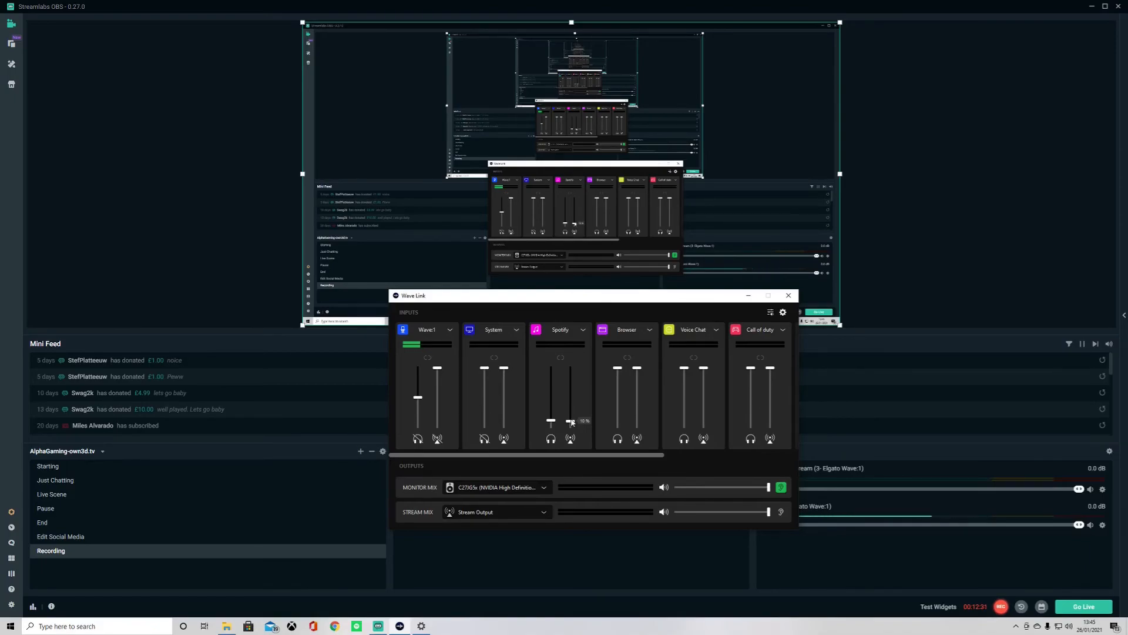
pyautogui.moveTo(572, 422); pyautogui.dragTo(572, 425)
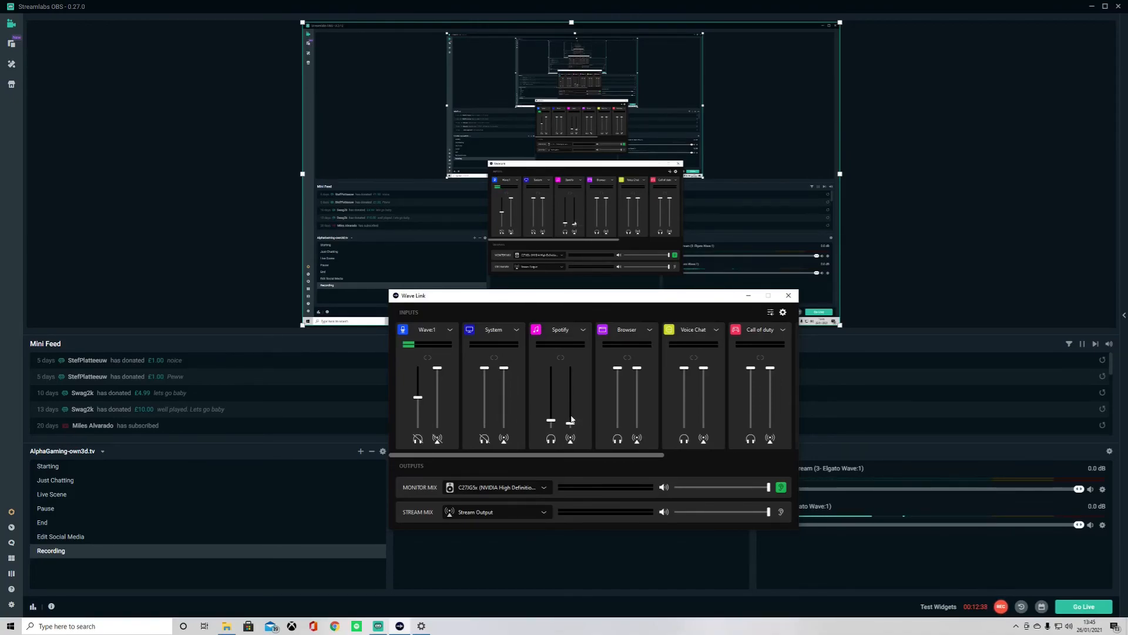
# - Relink the Spotify faders and lower the Call of duty channel's monitor fader
pyautogui.click(560, 356)
pyautogui.moveTo(753, 369); pyautogui.dragTo(752, 420)
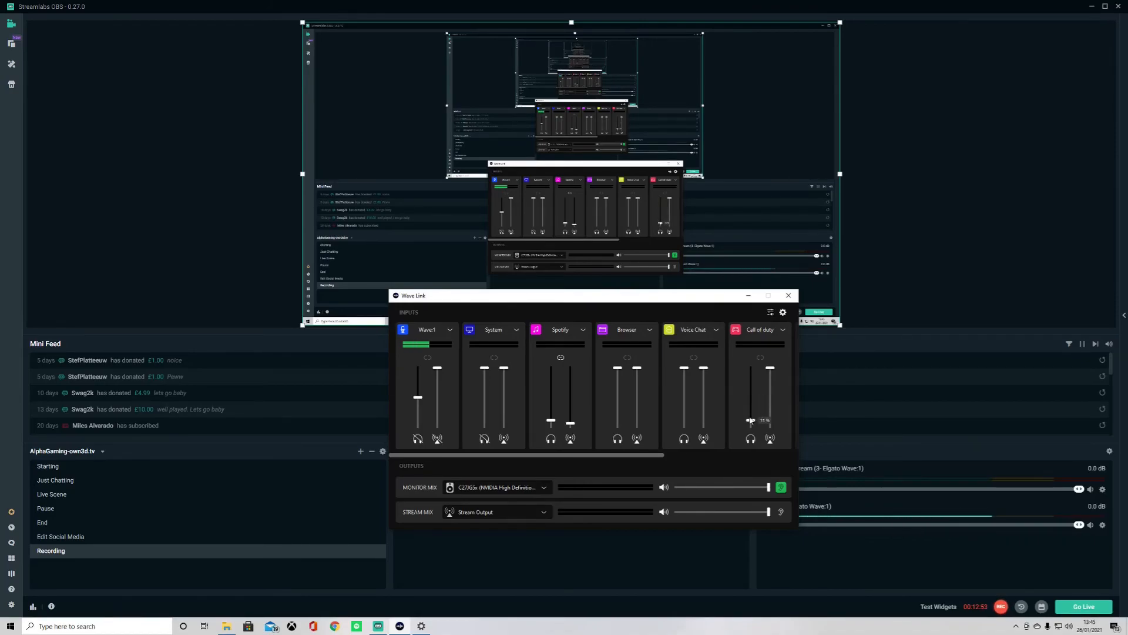
pyautogui.moveTo(551, 421); pyautogui.dragTo(553, 413)
pyautogui.moveTo(551, 416); pyautogui.dragTo(551, 422)
# - Stop the recording in Streamlabs OBS
pyautogui.moveTo(686, 371)
pyautogui.moveTo(567, 458)
pyautogui.mouseDown()
pyautogui.moveTo(707, 460)
pyautogui.moveTo(565, 462)
pyautogui.mouseUp()
pyautogui.click(1001, 607)
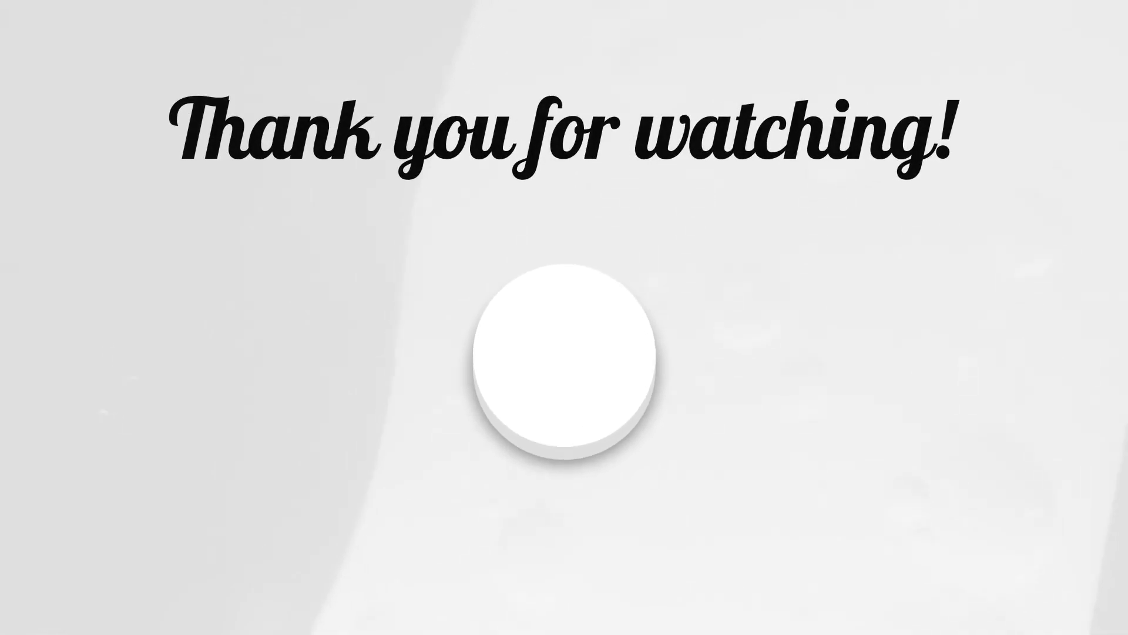